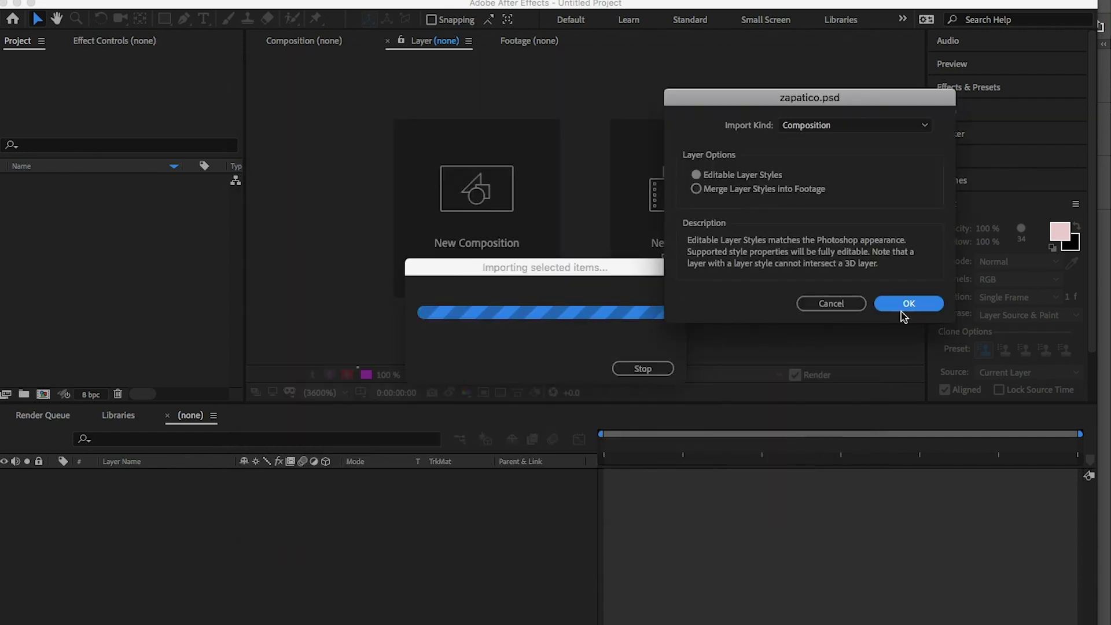
Import zapatico.psd as a composition with editable layer styles and move the composition's current time to 0:00:02:00.
{"action": "left_click", "coordinate": [908, 305]}
{"action": "left_click", "coordinate": [652, 473]}
{"action": "left_click", "coordinate": [840, 447]}
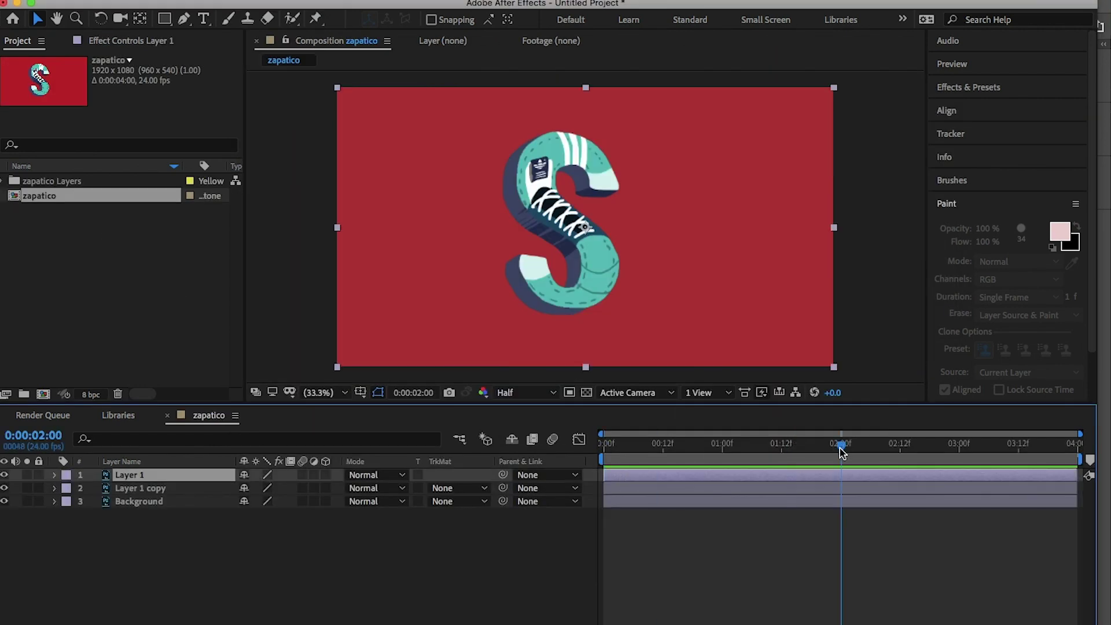
Open Layer 1 in its layer view and try a stroke on the S with the Brush tool.
{"action": "double_click", "coordinate": [840, 474]}
{"action": "left_click", "coordinate": [228, 19]}
{"action": "left_click_drag", "start_coordinate": [611, 194], "coordinate": [729, 119]}
Choose the 19 px hard round brush with its size controlled by Pen Pressure, and try it on Layer 1.
{"action": "left_click", "coordinate": [952, 180]}
{"action": "left_click", "coordinate": [1022, 209]}
{"action": "left_click", "coordinate": [948, 234]}
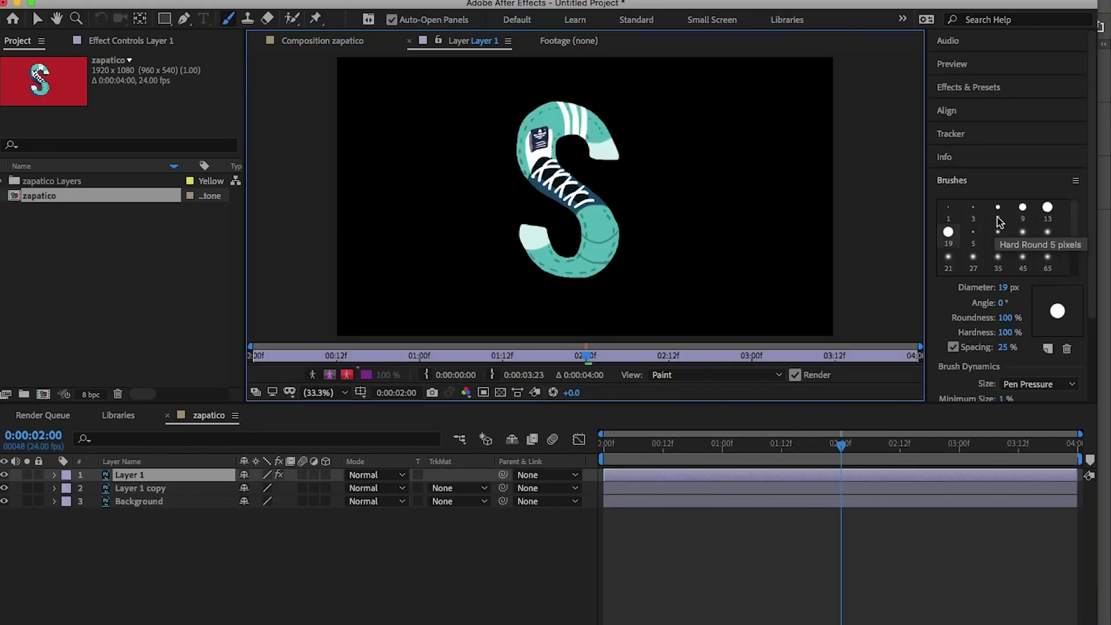
{"action": "left_click", "coordinate": [1038, 384]}
{"action": "left_click", "coordinate": [1041, 417]}
{"action": "left_click_drag", "start_coordinate": [594, 155], "coordinate": [616, 154]}
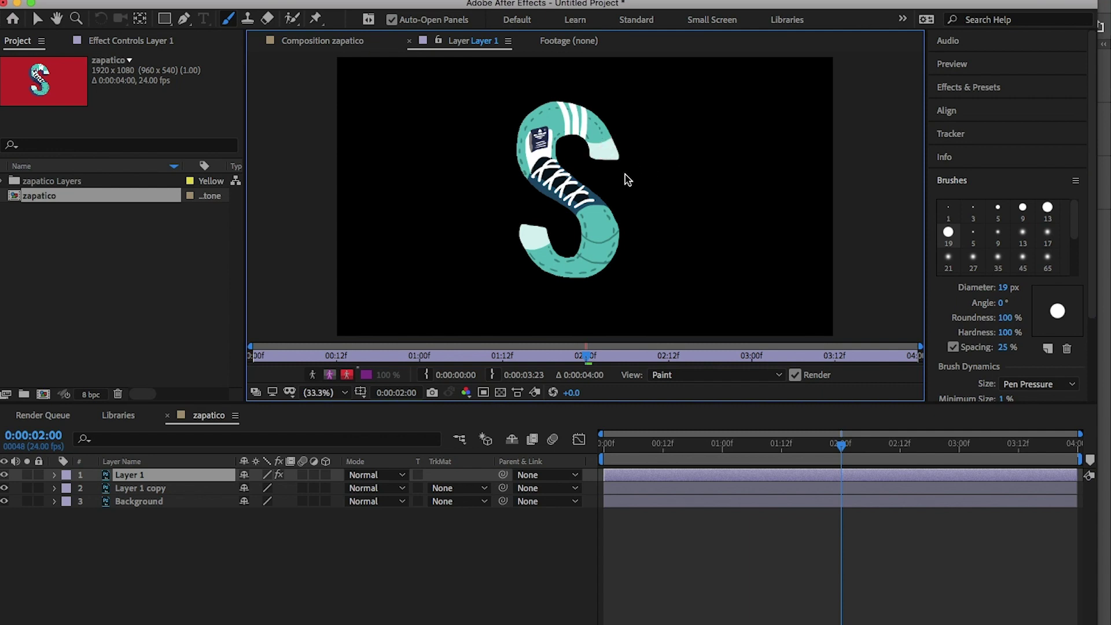
{"action": "left_click", "coordinate": [147, 488], "text": "shift"}
{"action": "left_click", "coordinate": [324, 42]}
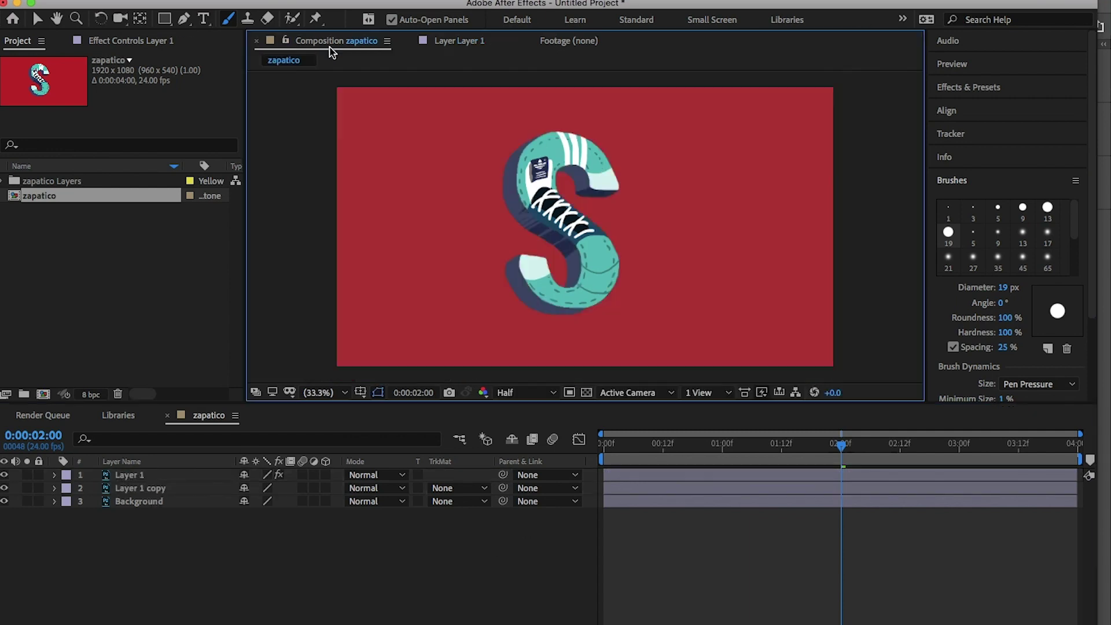
{"action": "right_click", "coordinate": [165, 488]}
{"action": "left_click", "coordinate": [222, 602]}
{"action": "left_click", "coordinate": [580, 440]}
Pre-compose Layer 1, Layer 1 copy and Background into a new composition named zapaticos.
{"action": "left_click", "coordinate": [144, 501]}
{"action": "left_click", "coordinate": [139, 475], "text": "shift"}
{"action": "right_click", "coordinate": [144, 476]}
{"action": "left_click", "coordinate": [214, 602]}
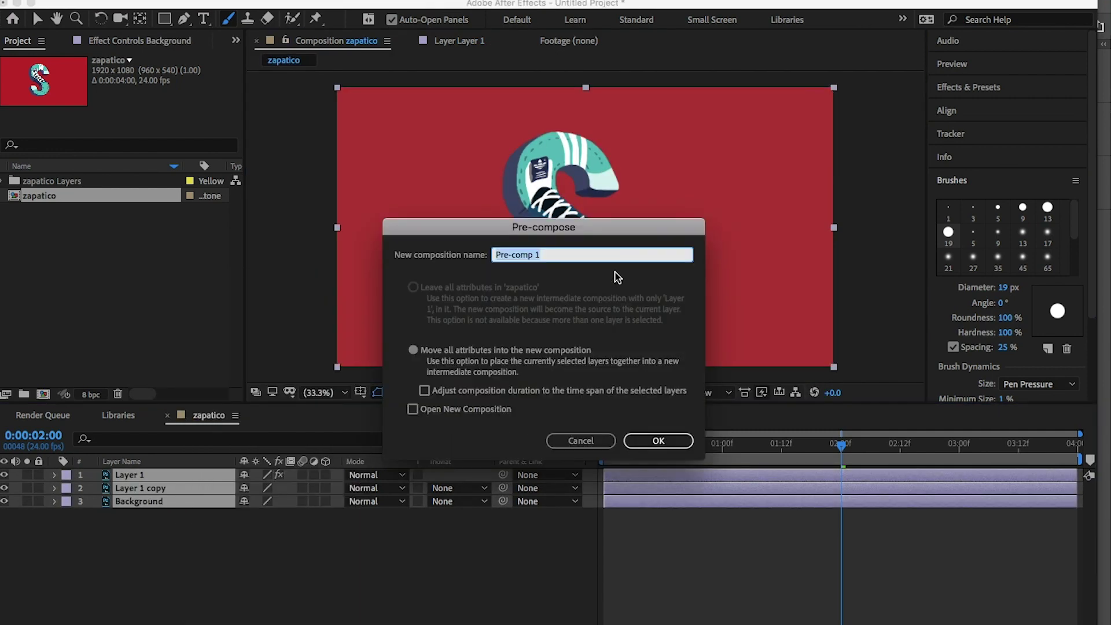
{"action": "type", "text": "zapaticos"}
{"action": "key", "text": "Return"}
Open the zapaticos pre-comp in its layer view, enlarge the viewer area and bring up the Paint settings.
{"action": "double_click", "coordinate": [612, 477]}
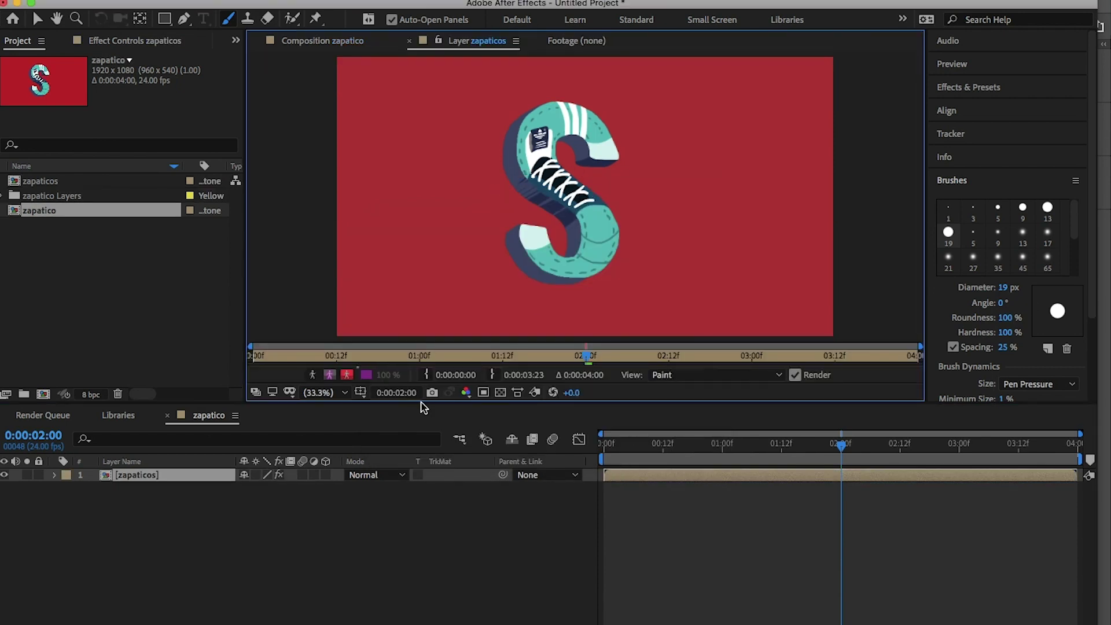
{"action": "left_click_drag", "start_coordinate": [423, 406], "coordinate": [425, 513]}
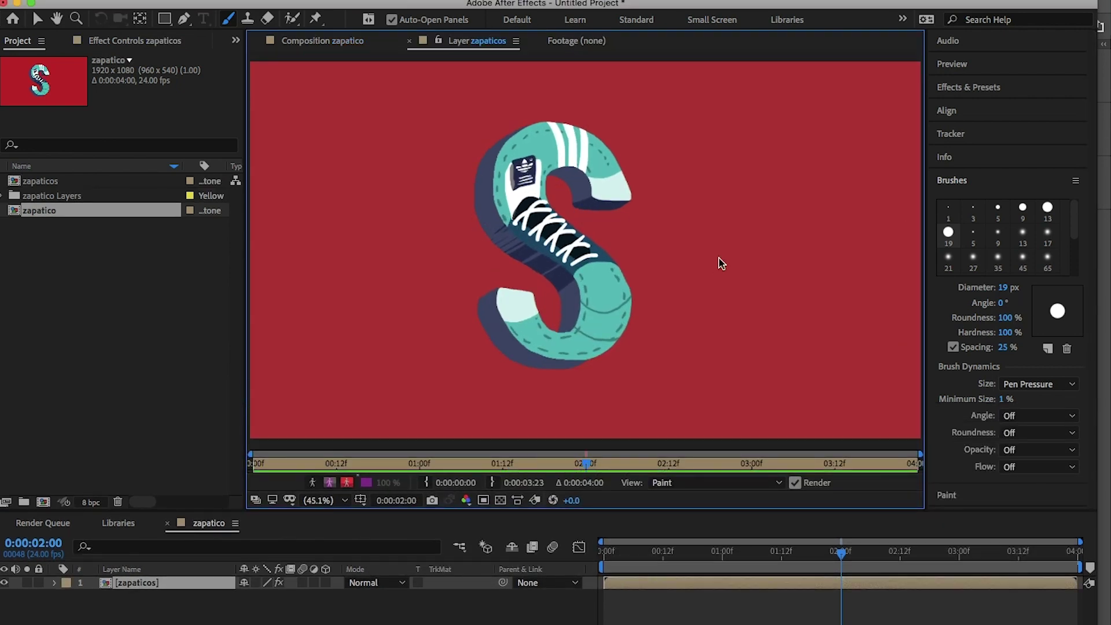
{"action": "left_click", "coordinate": [952, 179]}
{"action": "left_click", "coordinate": [946, 203]}
Paint the tip of the S's upper arm solid green at 0:00:02:01, enlarging the brush to 33 px.
{"action": "mouse_move", "coordinate": [574, 203]}
{"action": "left_mouse_down"}
{"action": "mouse_move", "coordinate": [607, 203]}
{"action": "mouse_move", "coordinate": [586, 182]}
{"action": "mouse_move", "coordinate": [592, 207]}
{"action": "mouse_move", "coordinate": [617, 173]}
{"action": "mouse_move", "coordinate": [589, 185]}
{"action": "mouse_move", "coordinate": [573, 169]}
{"action": "left_mouse_up"}
{"action": "key", "text": "Page_Down"}
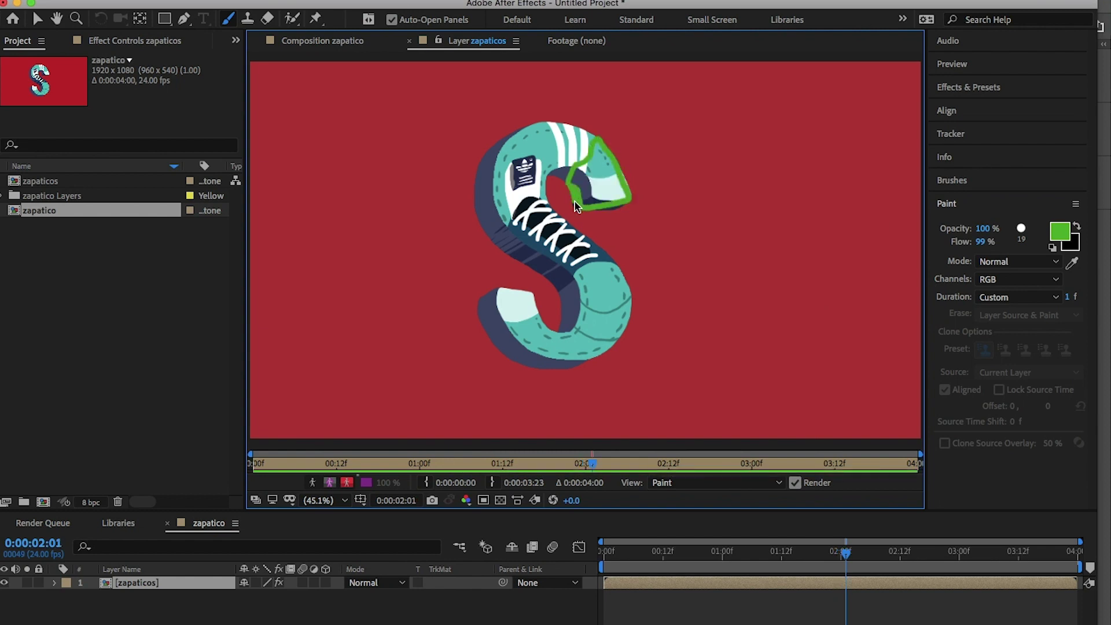
{"action": "left_click", "coordinate": [951, 180]}
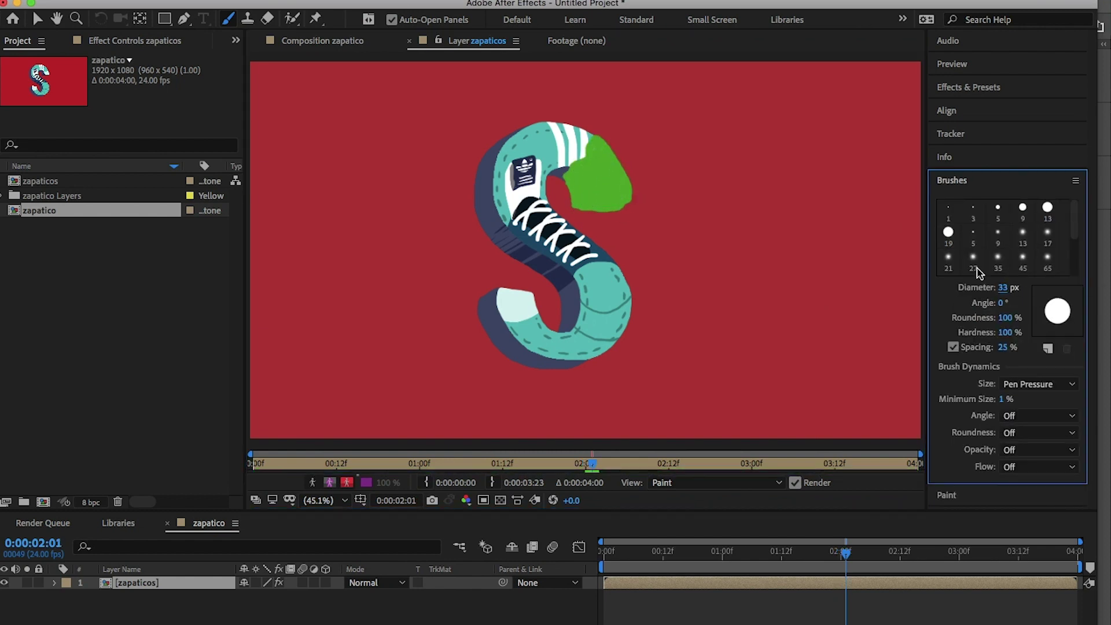
Extend the green paint along the S's upper arm at 0:00:02:02 and over its whole top curve at 0:00:02:03.
{"action": "key", "text": "Page_Down"}
{"action": "left_click_drag", "start_coordinate": [559, 175], "coordinate": [554, 122]}
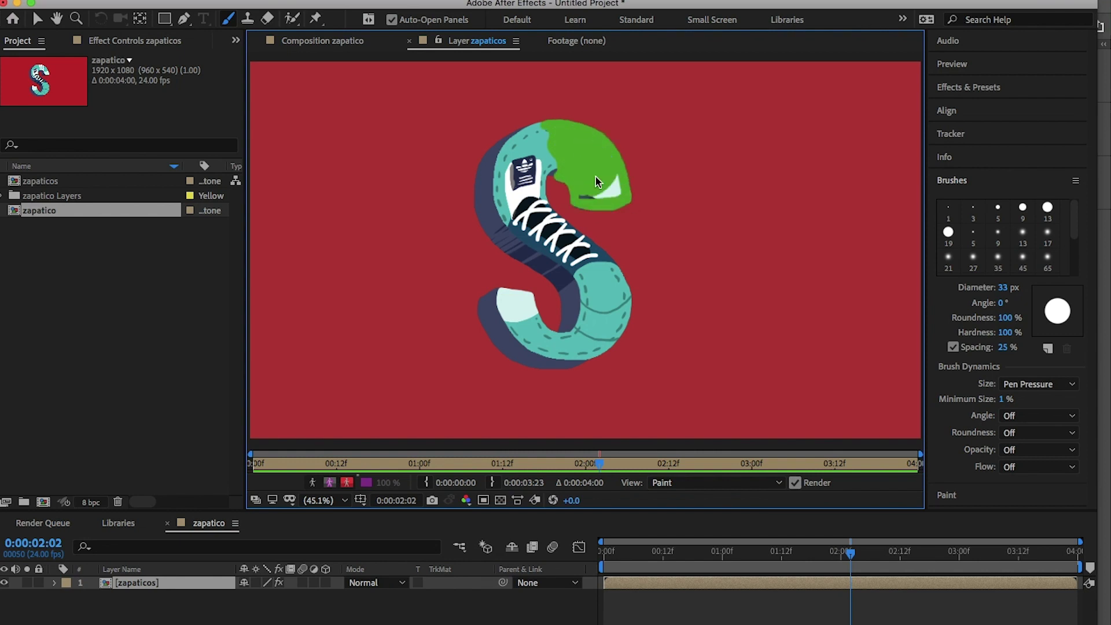
{"action": "key", "text": "Page_Down"}
{"action": "left_click", "coordinate": [539, 174]}
{"action": "left_click_drag", "start_coordinate": [598, 155], "coordinate": [543, 175]}
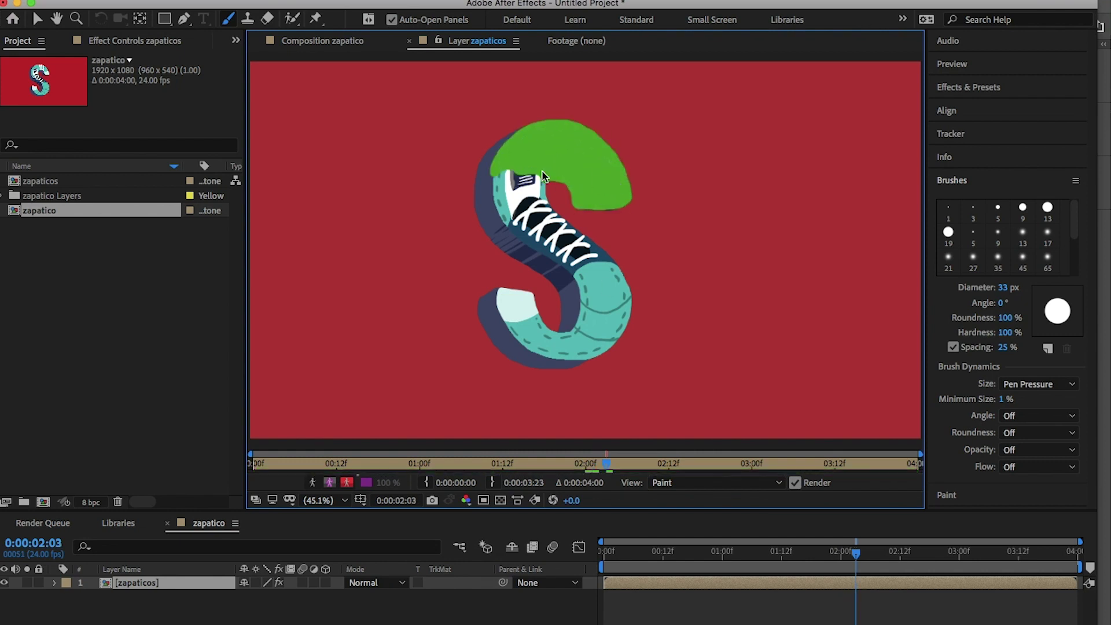
Paint the S green progressively further down at 0:00:02:04 and 0:00:02:05, reaching the lower shoelaces.
{"action": "key", "text": "Page_Down"}
{"action": "mouse_move", "coordinate": [483, 234]}
{"action": "left_mouse_down"}
{"action": "mouse_move", "coordinate": [518, 215]}
{"action": "mouse_move", "coordinate": [479, 173]}
{"action": "mouse_move", "coordinate": [573, 147]}
{"action": "mouse_move", "coordinate": [616, 191]}
{"action": "left_mouse_up"}
{"action": "key", "text": "Page_Down"}
{"action": "left_click_drag", "start_coordinate": [520, 265], "coordinate": [543, 196]}
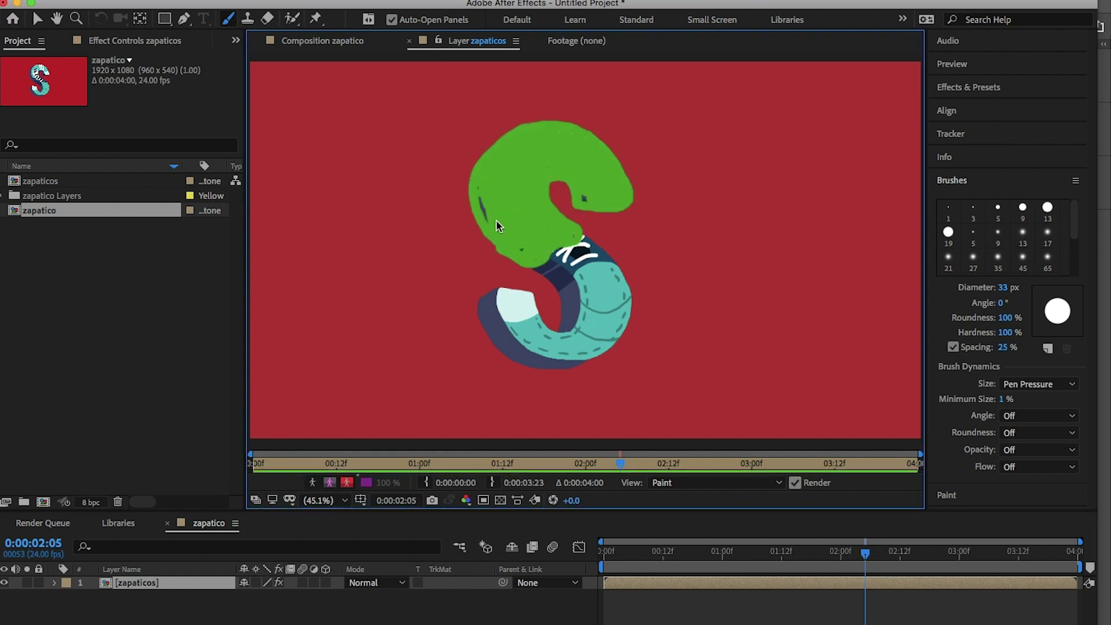
Outline and fill the S in green at 0:00:02:06 down to the start of its lower curve.
{"action": "key", "text": "Page_Down"}
{"action": "left_click_drag", "start_coordinate": [540, 276], "coordinate": [547, 123]}
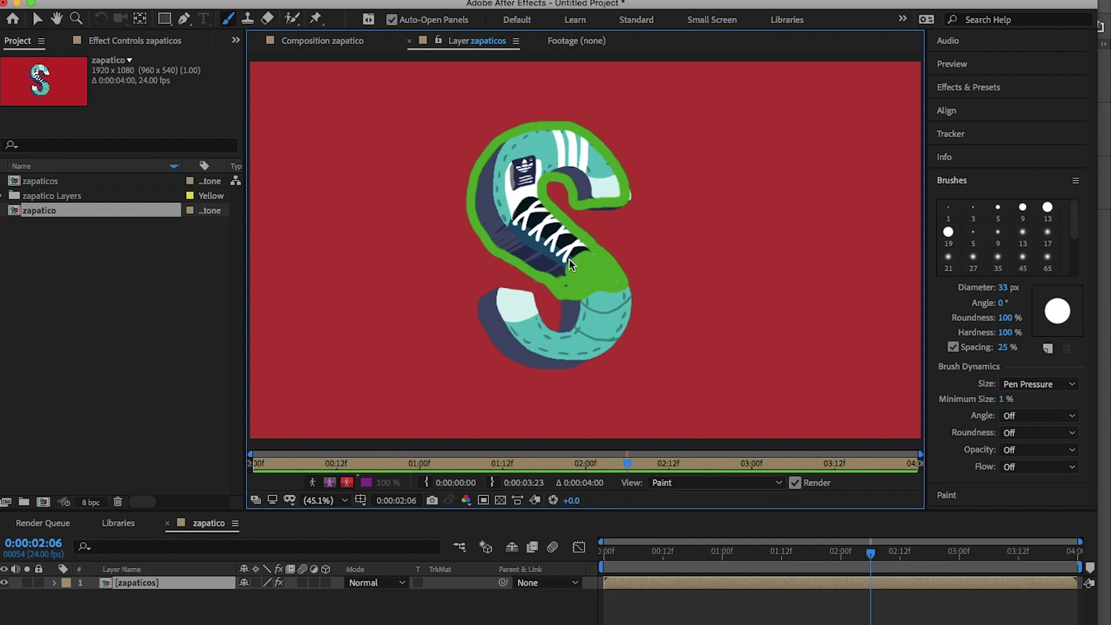
{"action": "left_click_drag", "start_coordinate": [550, 280], "coordinate": [580, 285]}
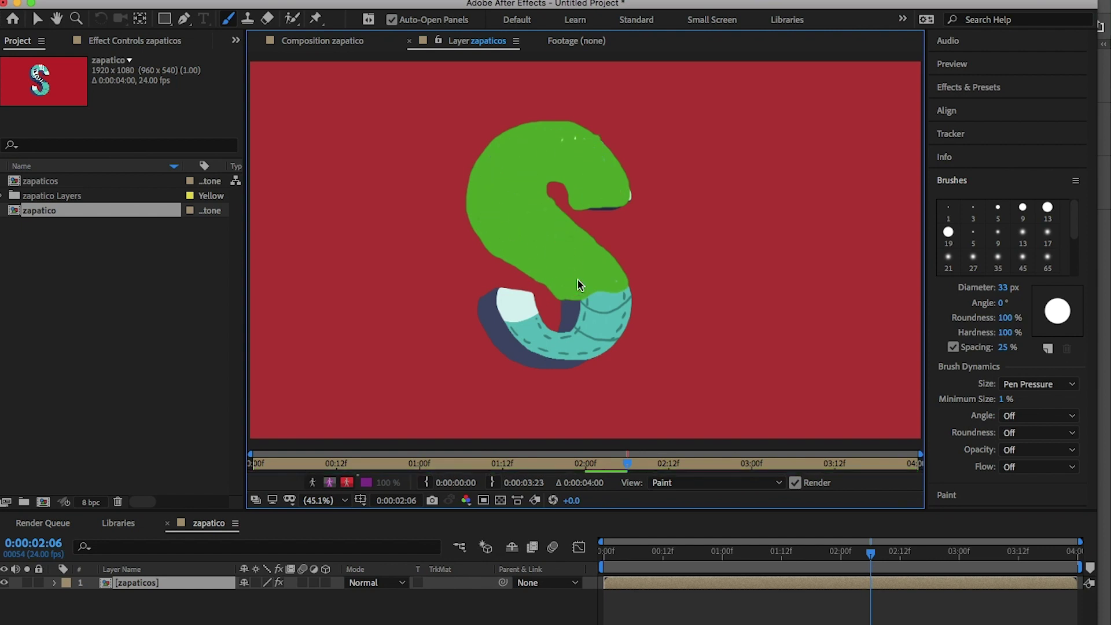
Outline and fill the S in green at 0:00:02:07 down through the outer side of its lower curve.
{"action": "key", "text": "Page_Down"}
{"action": "mouse_move", "coordinate": [560, 321]}
{"action": "left_mouse_down"}
{"action": "mouse_move", "coordinate": [601, 335]}
{"action": "mouse_move", "coordinate": [619, 213]}
{"action": "left_mouse_up"}
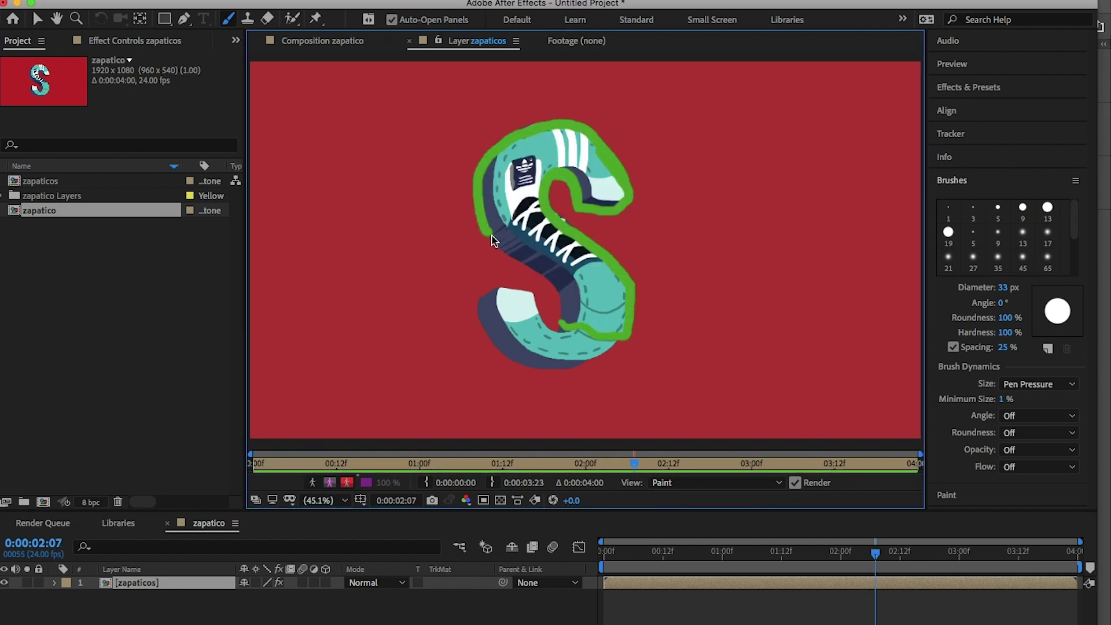
{"action": "left_click_drag", "start_coordinate": [491, 235], "coordinate": [562, 322]}
{"action": "mouse_move", "coordinate": [493, 187]}
{"action": "left_mouse_down"}
{"action": "mouse_move", "coordinate": [496, 218]}
{"action": "mouse_move", "coordinate": [597, 295]}
{"action": "left_mouse_up"}
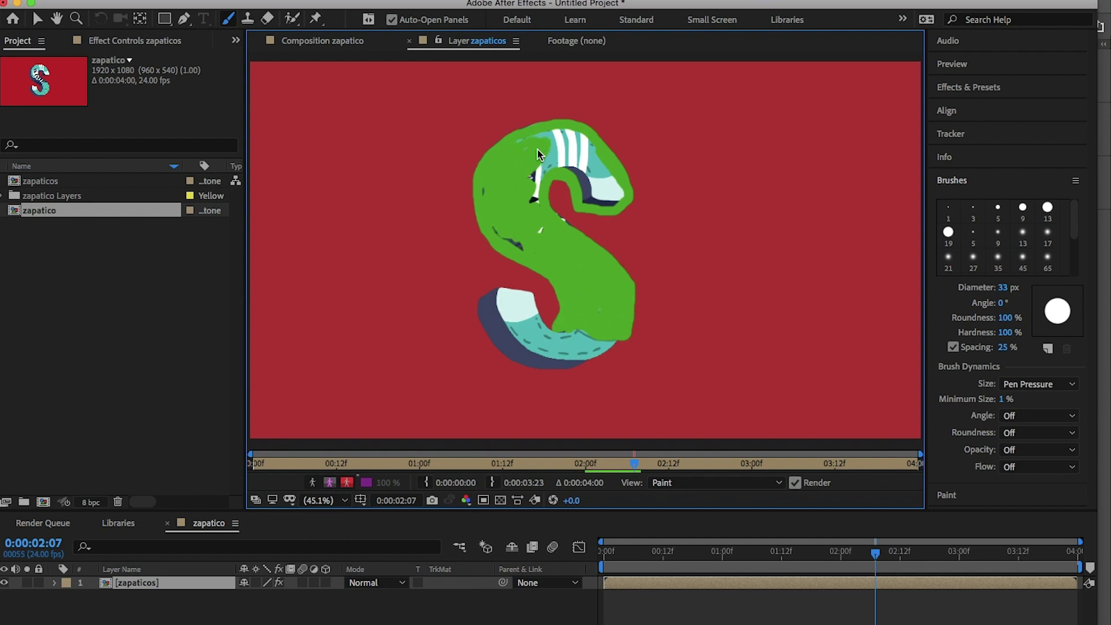
Paint the S green at 0:00:02:08 except for its lower toe end, enlarging the brush diameter to 42 px.
{"action": "key", "text": "Page_Down"}
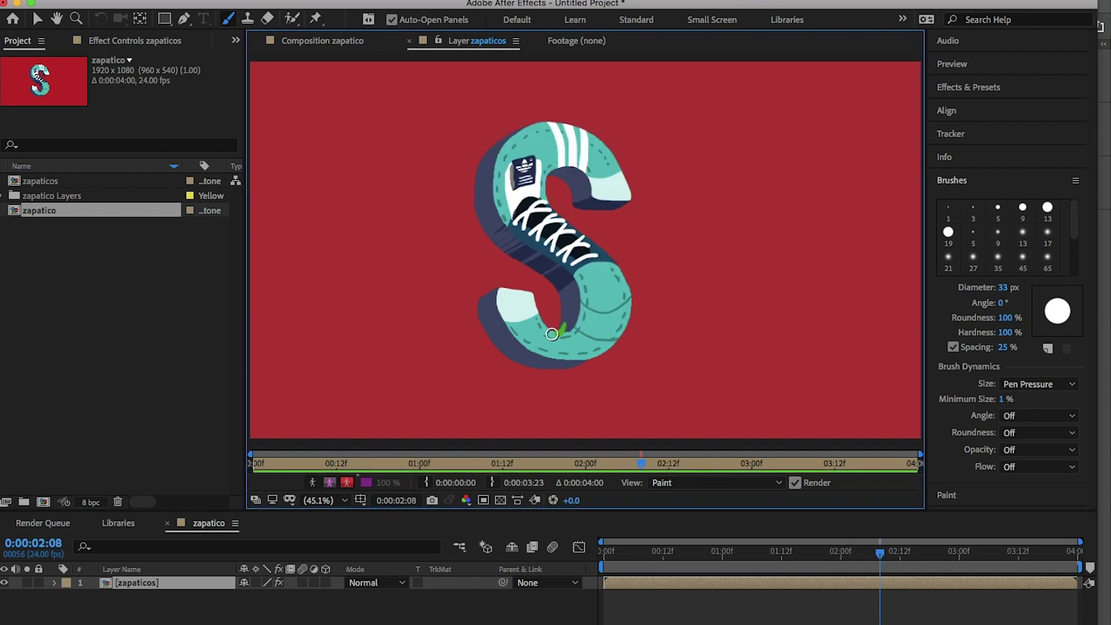
{"action": "mouse_move", "coordinate": [558, 330]}
{"action": "left_mouse_down"}
{"action": "mouse_move", "coordinate": [554, 220]}
{"action": "mouse_move", "coordinate": [621, 174]}
{"action": "mouse_move", "coordinate": [599, 143]}
{"action": "left_mouse_up"}
{"action": "left_click_drag", "start_coordinate": [1003, 290], "coordinate": [1010, 289]}
{"action": "left_click_drag", "start_coordinate": [600, 143], "coordinate": [478, 173]}
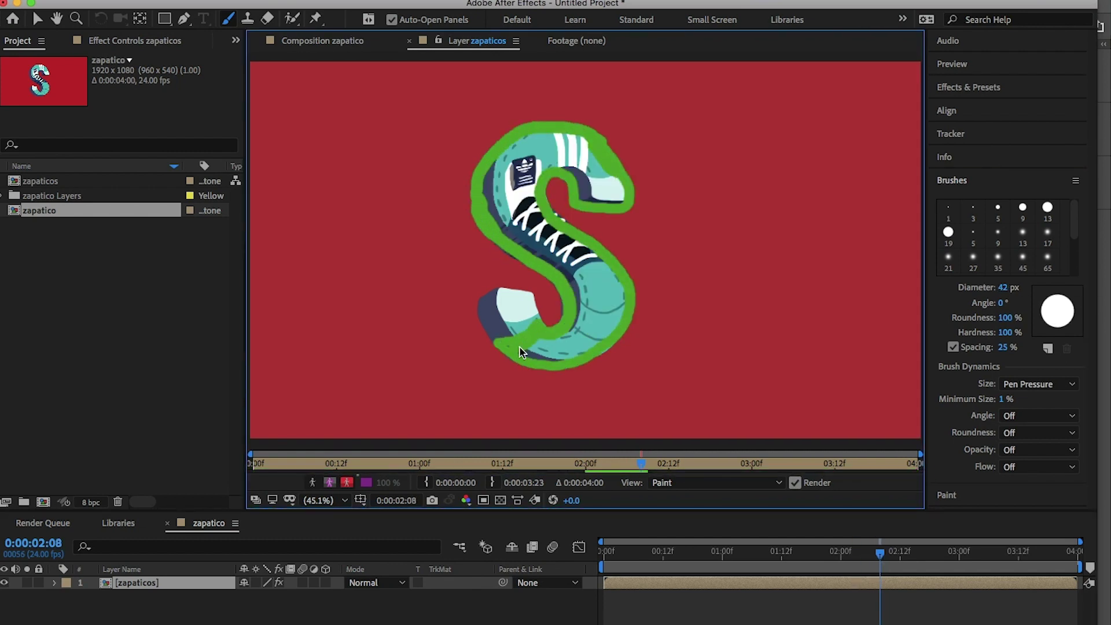
{"action": "mouse_move", "coordinate": [519, 347]}
{"action": "left_mouse_down"}
{"action": "mouse_move", "coordinate": [579, 338]}
{"action": "mouse_move", "coordinate": [539, 152]}
{"action": "left_mouse_up"}
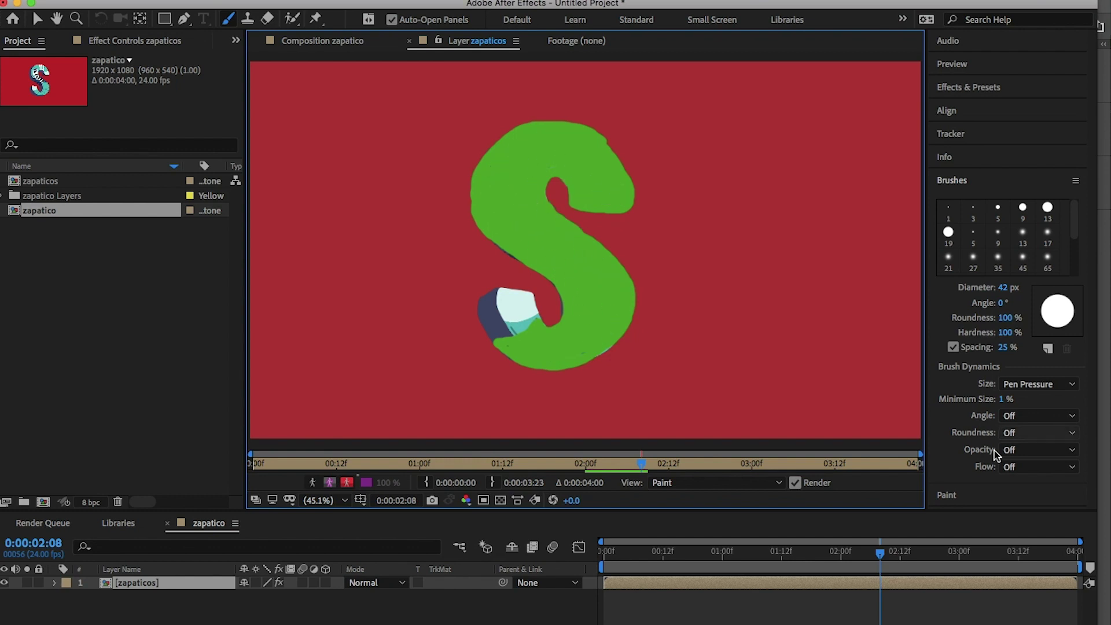
Outline and fill the S in green at 0:00:02:09, leaving only the upper edge of its lower toe unpainted.
{"action": "key", "text": "Page_Down"}
{"action": "left_click_drag", "start_coordinate": [476, 320], "coordinate": [523, 309]}
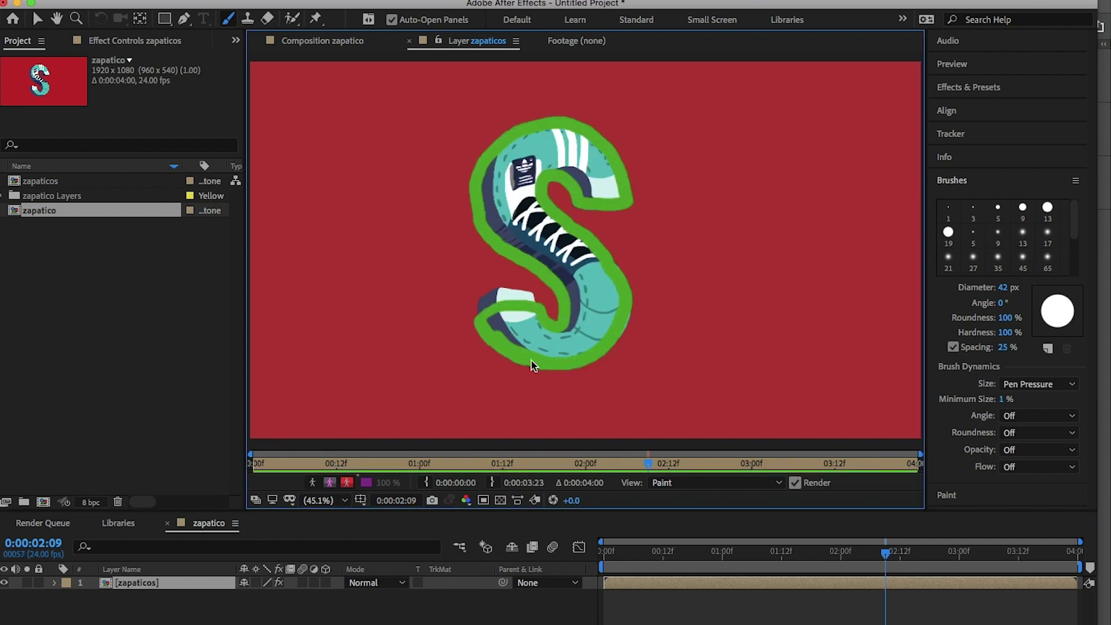
{"action": "mouse_move", "coordinate": [487, 205]}
{"action": "left_mouse_down"}
{"action": "mouse_move", "coordinate": [580, 173]}
{"action": "mouse_move", "coordinate": [612, 179]}
{"action": "left_mouse_up"}
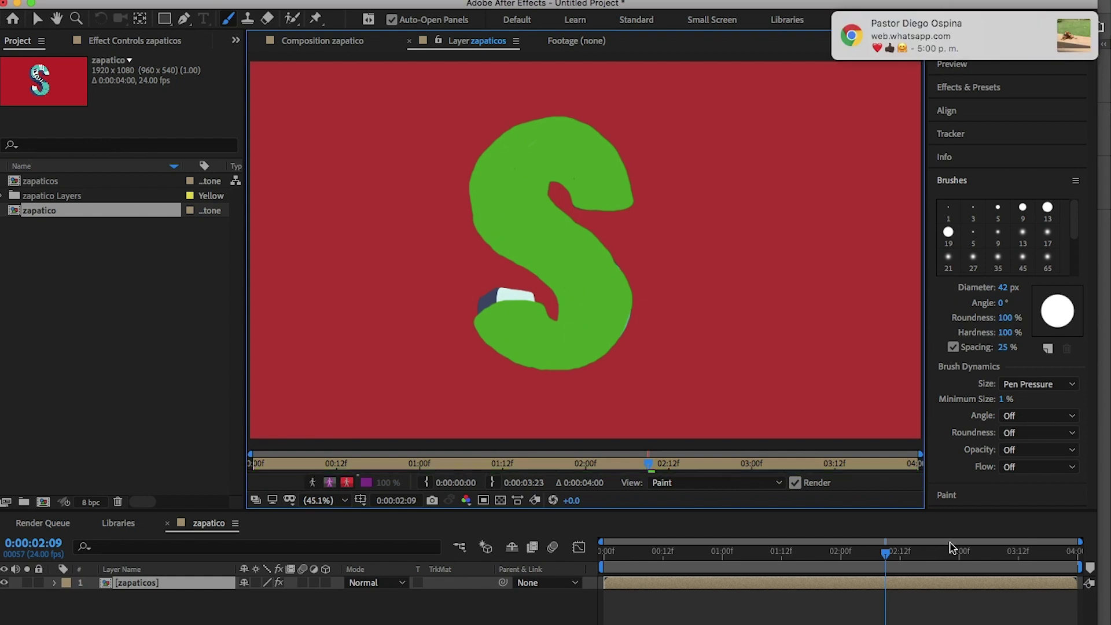
Paint the S green at 0:00:02:10 up to a thin sliver of the lower toe, and cover it completely at 0:00:02:11.
{"action": "key", "text": "Page_Down"}
{"action": "mouse_move", "coordinate": [476, 314]}
{"action": "left_mouse_down"}
{"action": "mouse_move", "coordinate": [529, 301]}
{"action": "mouse_move", "coordinate": [596, 130]}
{"action": "mouse_move", "coordinate": [586, 358]}
{"action": "left_mouse_up"}
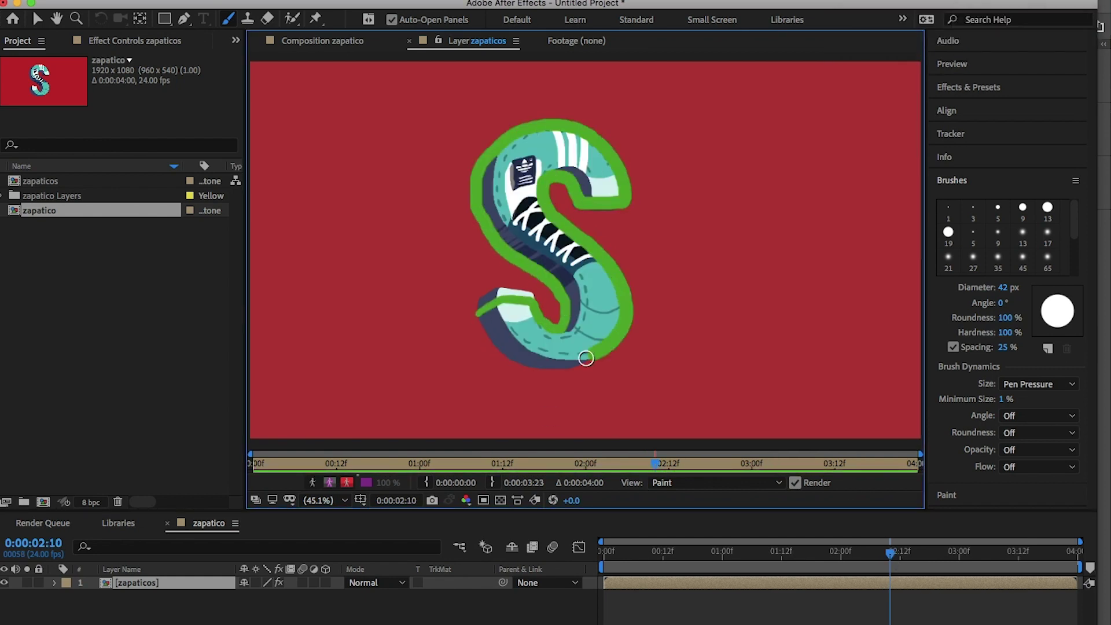
{"action": "mouse_move", "coordinate": [506, 349]}
{"action": "left_mouse_down"}
{"action": "mouse_move", "coordinate": [580, 343]}
{"action": "mouse_move", "coordinate": [521, 173]}
{"action": "mouse_move", "coordinate": [547, 165]}
{"action": "mouse_move", "coordinate": [617, 187]}
{"action": "mouse_move", "coordinate": [542, 146]}
{"action": "left_mouse_up"}
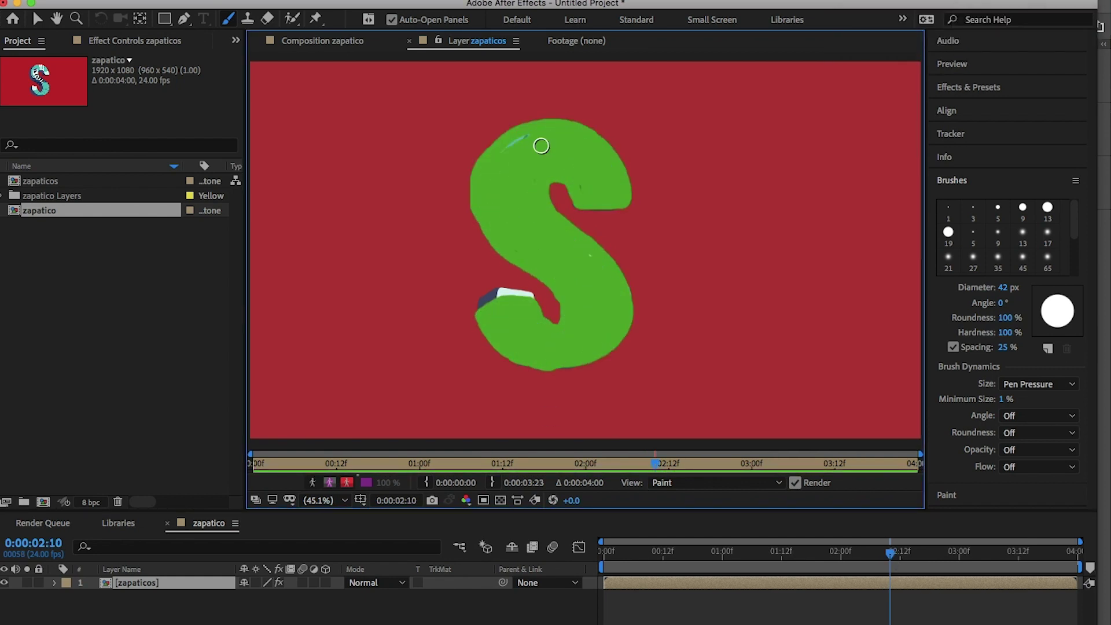
{"action": "key", "text": "Page_Down"}
{"action": "mouse_move", "coordinate": [497, 289]}
{"action": "left_mouse_down"}
{"action": "mouse_move", "coordinate": [583, 356]}
{"action": "mouse_move", "coordinate": [575, 186]}
{"action": "mouse_move", "coordinate": [591, 142]}
{"action": "mouse_move", "coordinate": [546, 270]}
{"action": "mouse_move", "coordinate": [501, 300]}
{"action": "mouse_move", "coordinate": [575, 353]}
{"action": "mouse_move", "coordinate": [603, 270]}
{"action": "mouse_move", "coordinate": [520, 232]}
{"action": "mouse_move", "coordinate": [529, 161]}
{"action": "mouse_move", "coordinate": [627, 190]}
{"action": "left_mouse_up"}
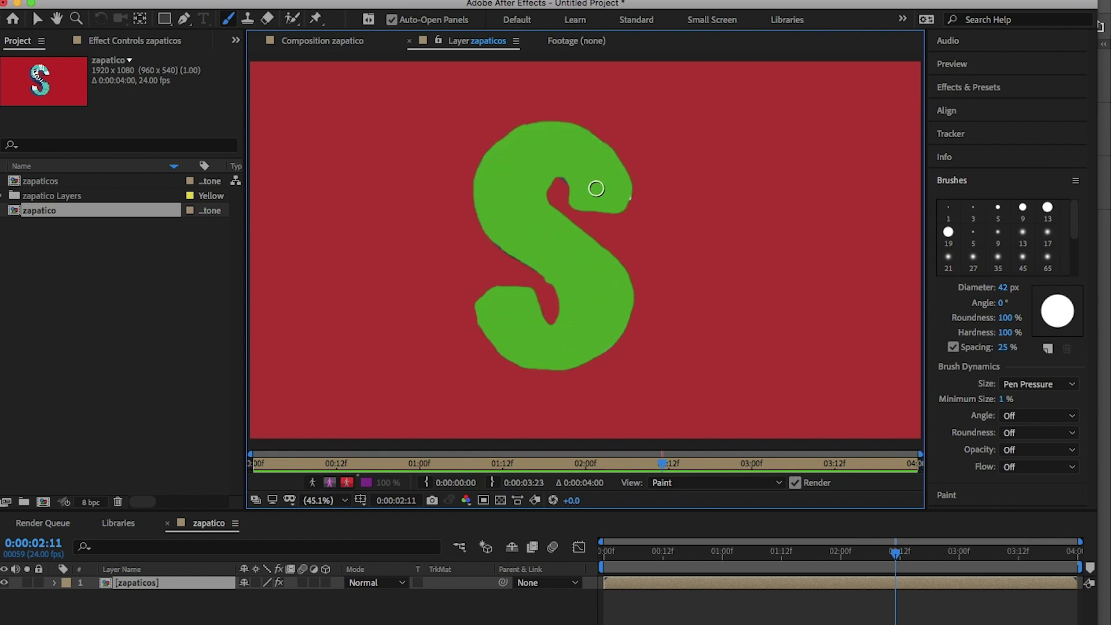
Set the paint colour to a darker green and shade the S's side faces at 0:00:02:11 and 0:00:02:10.
{"action": "left_click", "coordinate": [896, 554]}
{"action": "left_click", "coordinate": [946, 495]}
{"action": "left_click", "coordinate": [1059, 231]}
{"action": "left_click", "coordinate": [597, 409]}
{"action": "left_click", "coordinate": [744, 327]}
{"action": "left_click_drag", "start_coordinate": [573, 206], "coordinate": [629, 203]}
{"action": "left_click", "coordinate": [490, 304]}
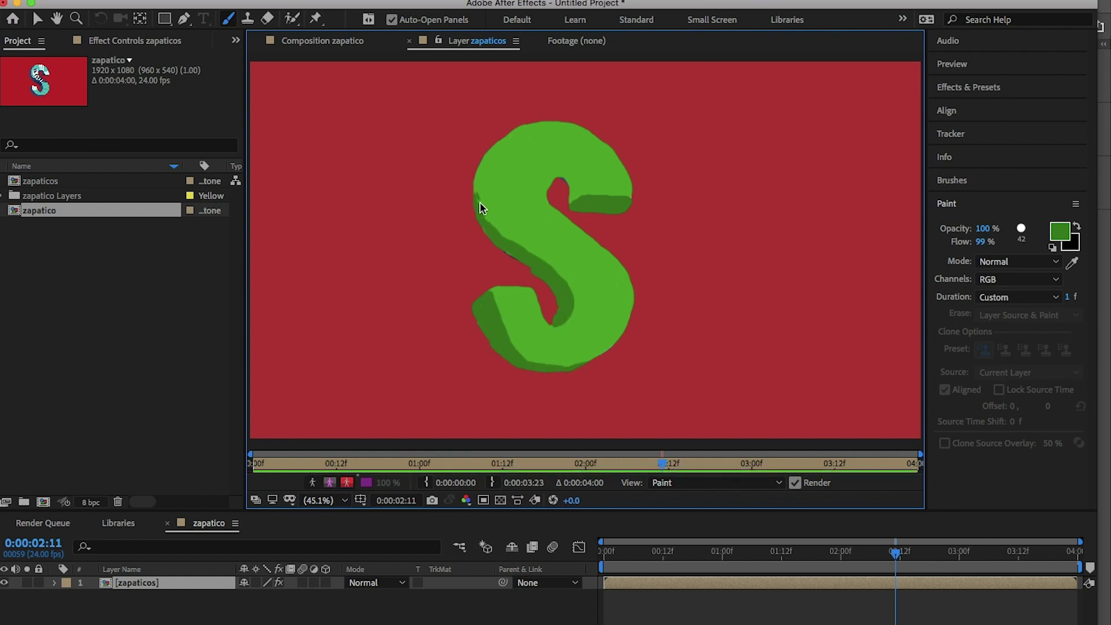
{"action": "key", "text": "Page_Up"}
{"action": "left_click_drag", "start_coordinate": [481, 313], "coordinate": [495, 331]}
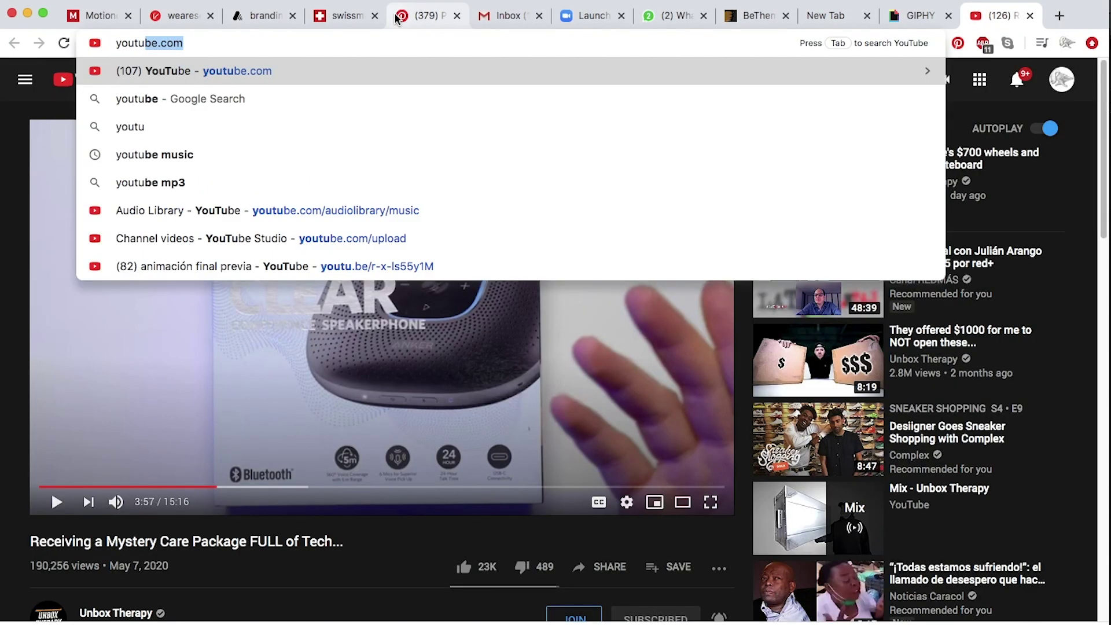
Switch to Chrome and search the web for "youtube music".
{"action": "type", "text": "tube music"}
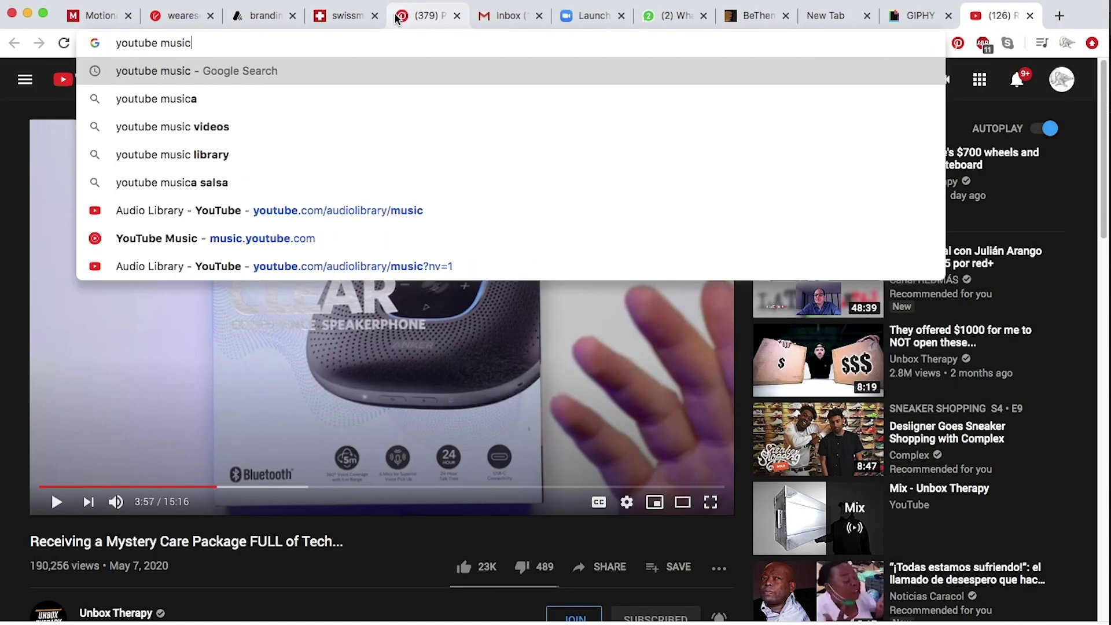
{"action": "key", "text": "Return"}
{"action": "scroll", "coordinate": [584, 243], "scroll_direction": "down", "scroll_amount": 1}
{"action": "scroll", "coordinate": [572, 250], "scroll_direction": "up", "scroll_amount": 1}
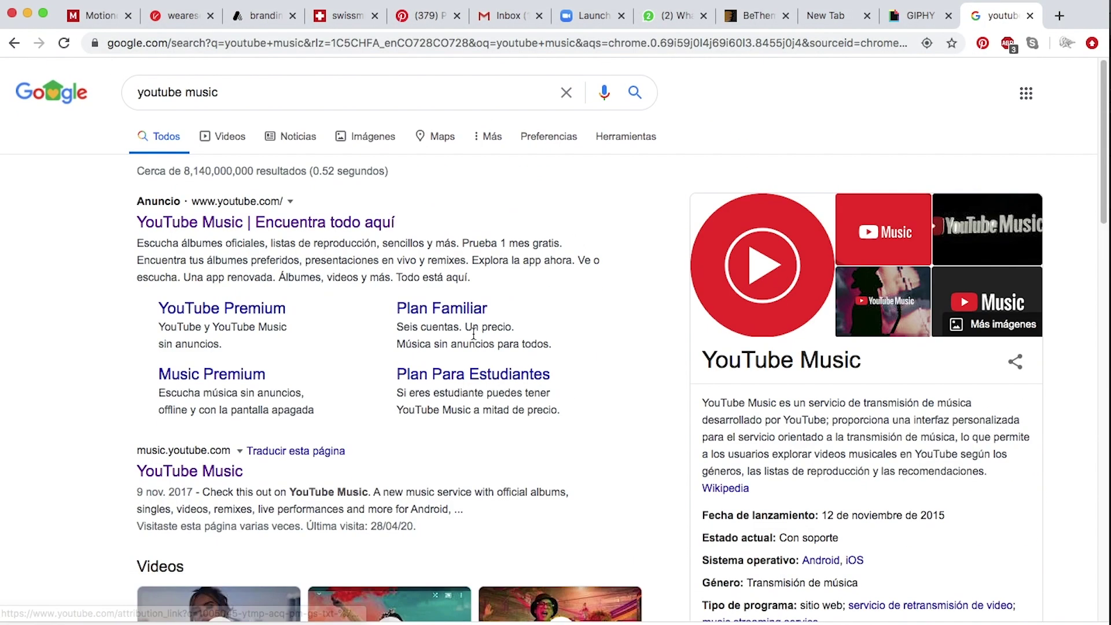
Open the YouTube Music site from the search results and browse its home page for music.
{"action": "left_click", "coordinate": [157, 216]}
{"action": "key", "text": "super+Left"}
{"action": "key", "text": "super+Left"}
{"action": "key", "text": "super+Right"}
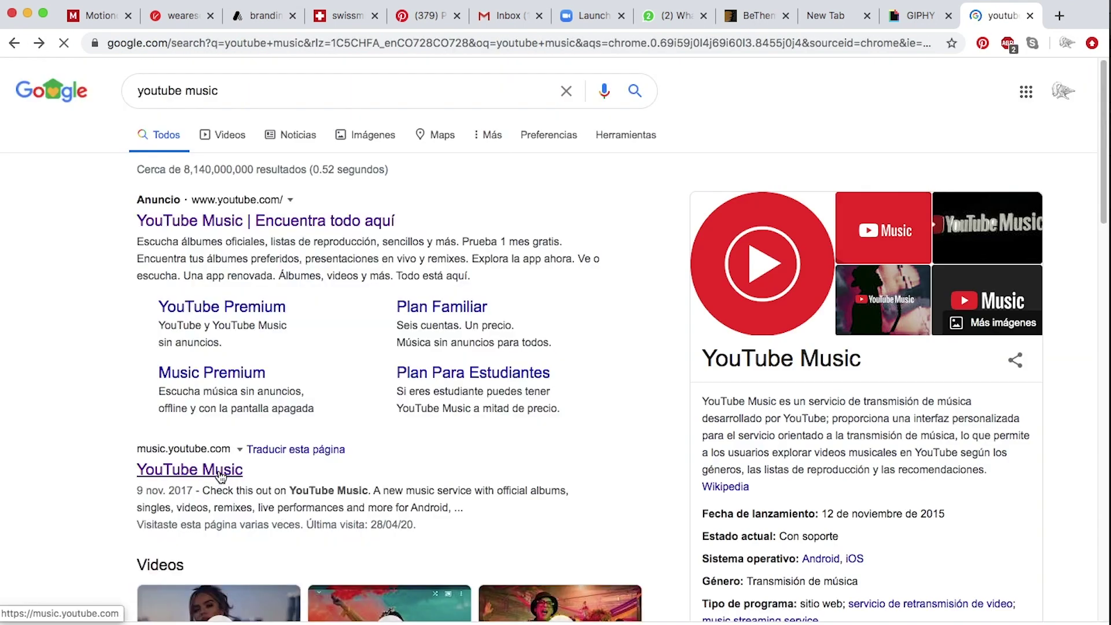
{"action": "left_click", "coordinate": [219, 470]}
{"action": "scroll", "coordinate": [612, 333], "scroll_direction": "down", "scroll_amount": 15}
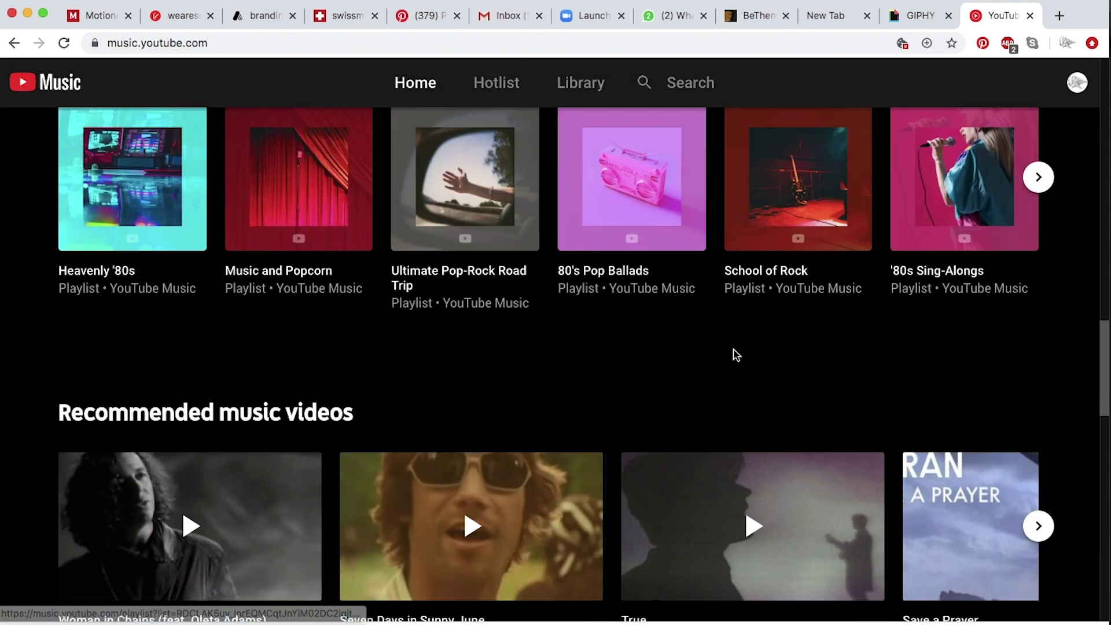
{"action": "left_click", "coordinate": [326, 347]}
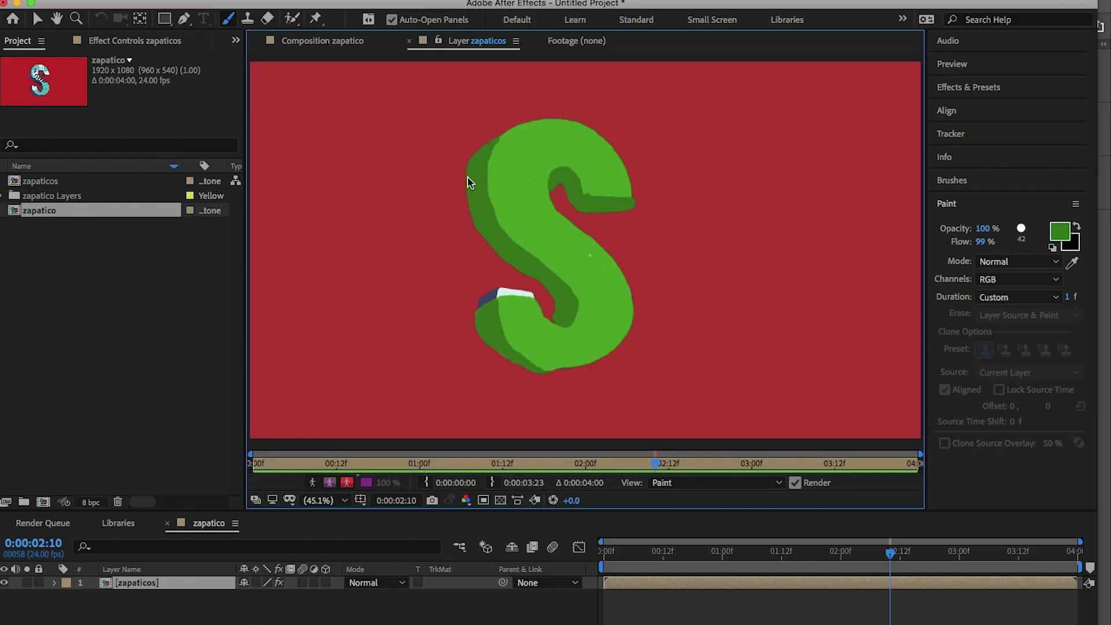
Switch back to After Effects and paint the dark green side shading on the S at 0:00:02:09 and 0:00:02:08.
{"action": "key", "text": "Page_Up"}
{"action": "key", "text": "Page_Up"}
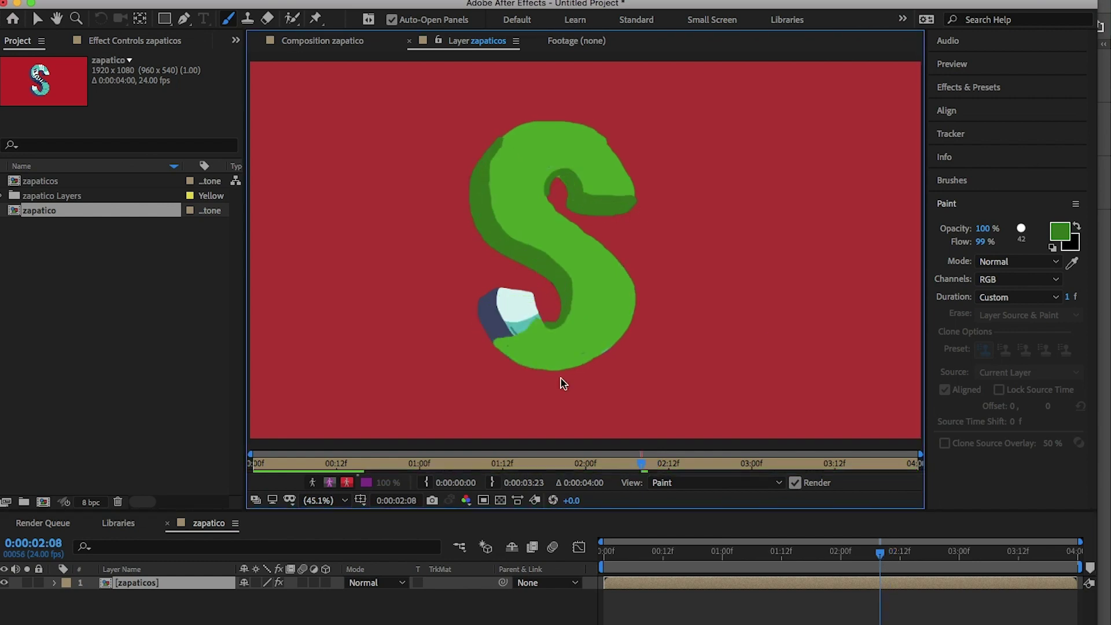
Paint dark green shading along the S's left side and inner lower curve at 0:00:02:07, undoing and redoing a stroke.
{"action": "key", "text": "Page_Up"}
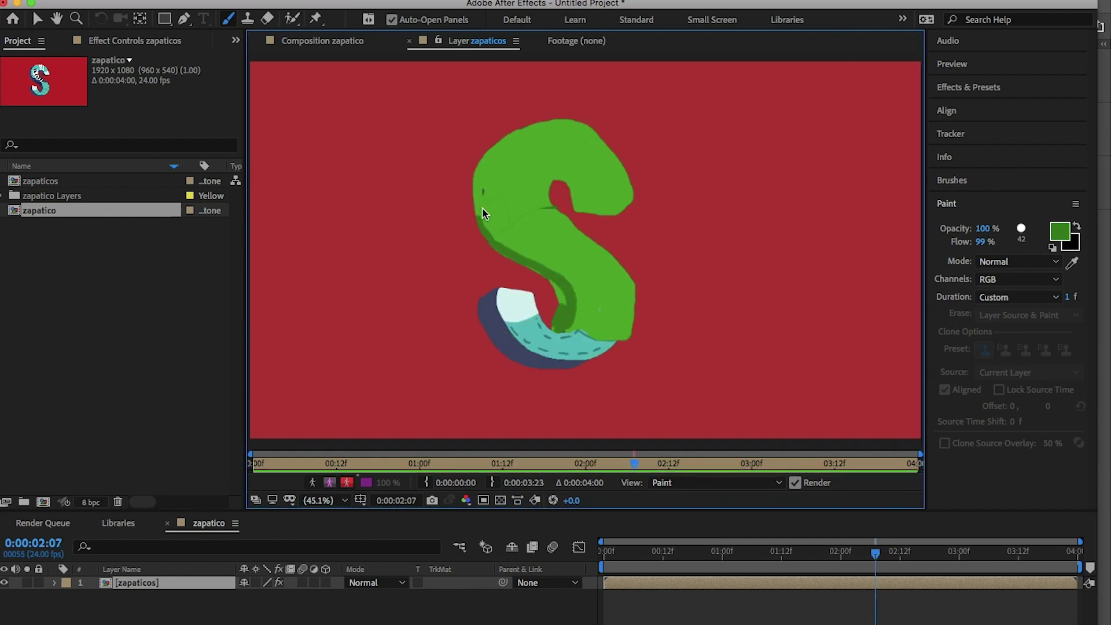
{"action": "left_click_drag", "start_coordinate": [951, 181], "coordinate": [972, 208]}
{"action": "key", "text": "super+z"}
{"action": "left_click", "coordinate": [474, 196]}
{"action": "left_click", "coordinate": [958, 181]}
{"action": "key", "text": "x"}
{"action": "left_click_drag", "start_coordinate": [475, 194], "coordinate": [565, 302]}
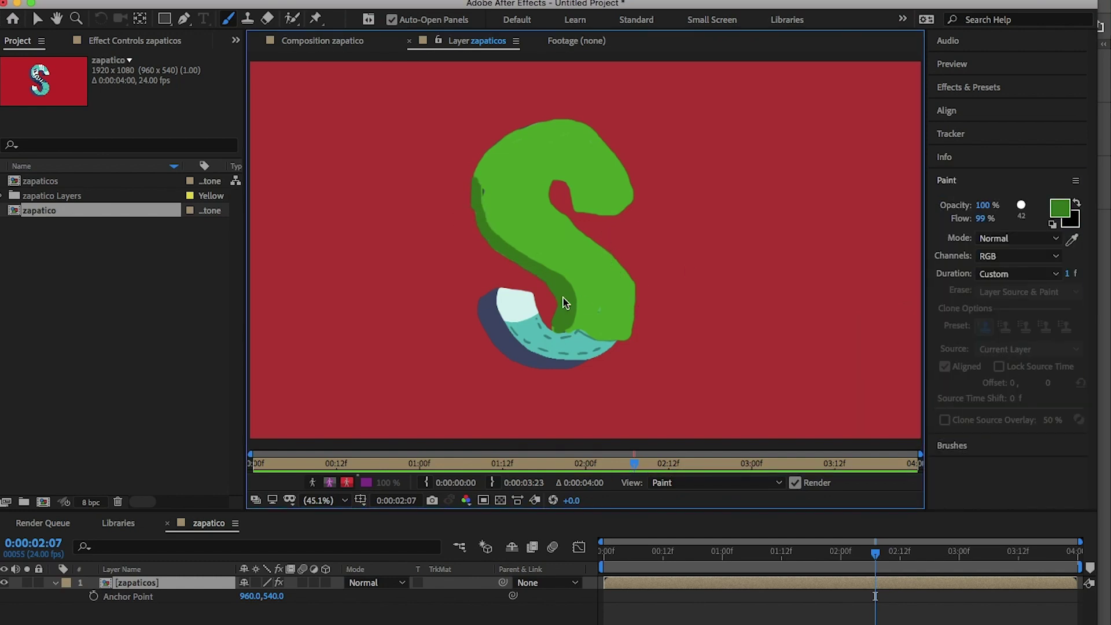
Paint dark green side shading on the S at 0:00:02:06, 0:00:02:05 and 0:00:02:04, working backwards frame by frame.
{"action": "key", "text": "Page_Up"}
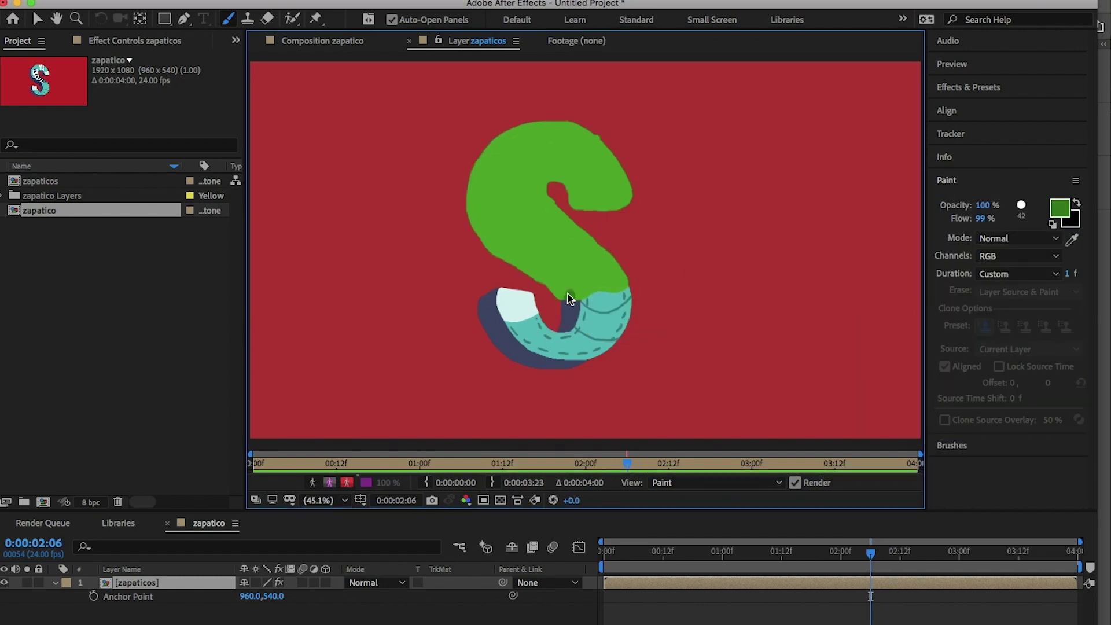
{"action": "key", "text": "Page_Up"}
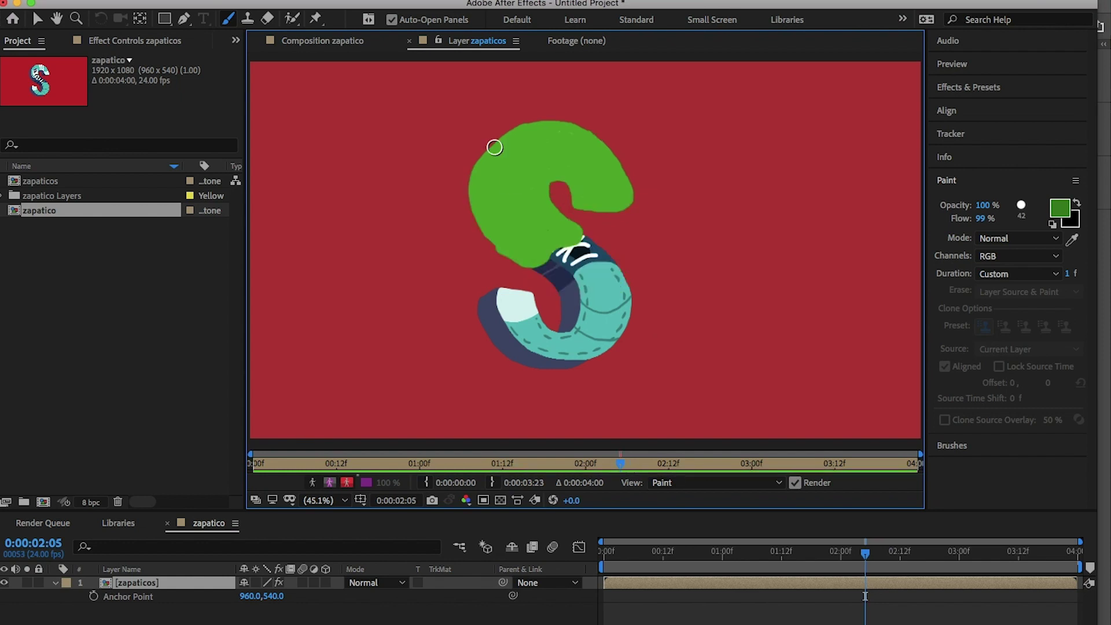
{"action": "left_click_drag", "start_coordinate": [568, 169], "coordinate": [578, 167]}
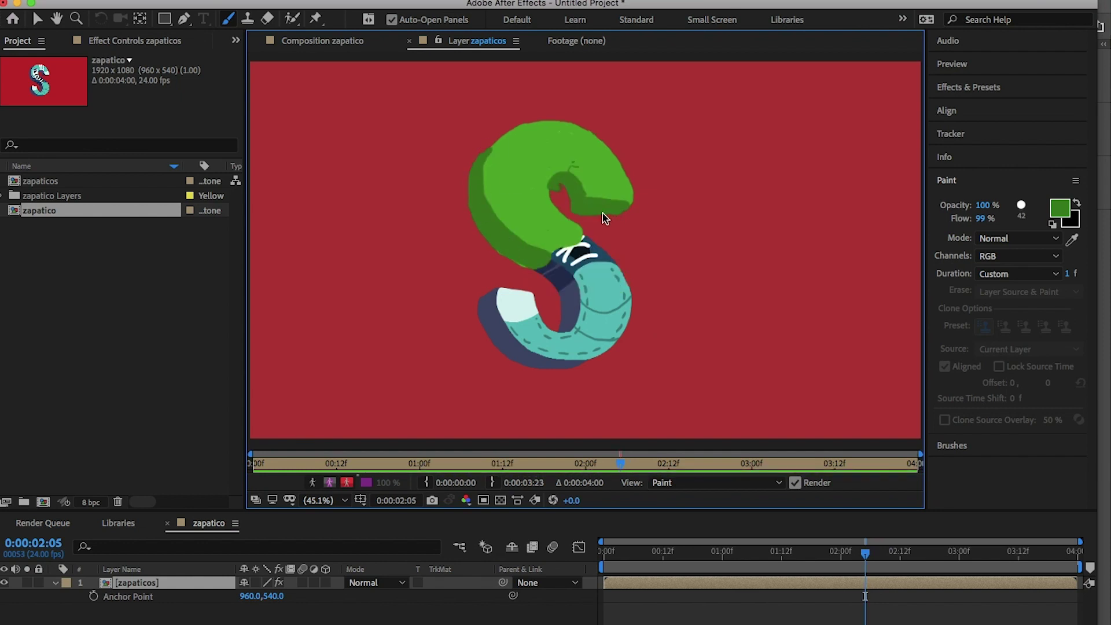
{"action": "key", "text": "Page_Up"}
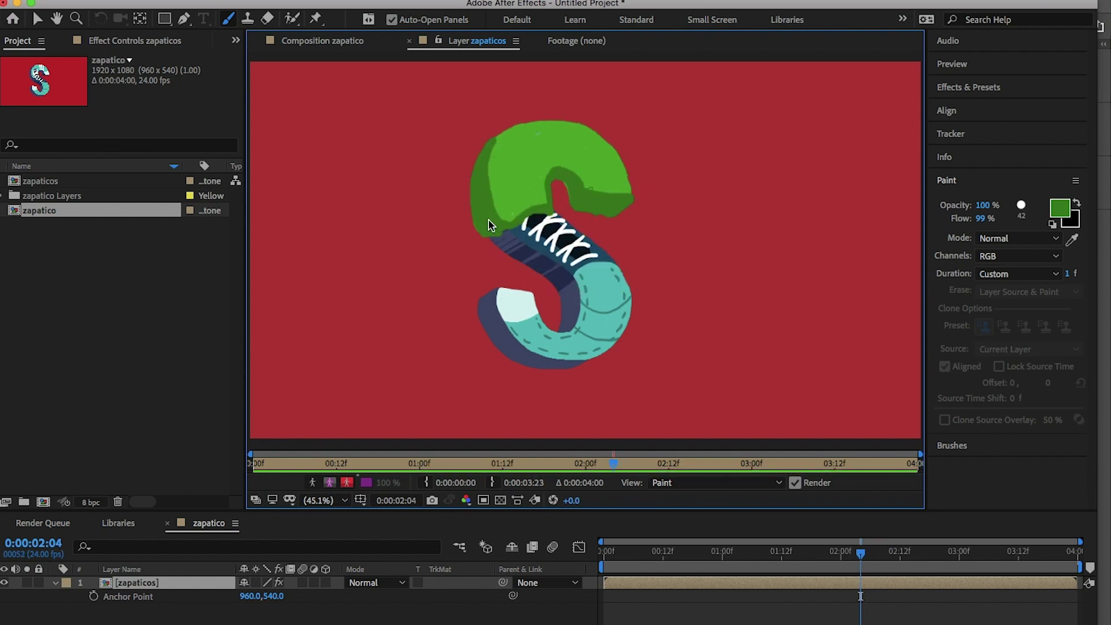
{"action": "key", "text": "Page_Up"}
{"action": "key", "text": "Page_Up"}
Review the frames from 0:00:01:10 onward, and paint dark green shading on the upper curve of the S at 0:00:02:03.
{"action": "left_click_drag", "start_coordinate": [503, 227], "coordinate": [804, 451]}
{"action": "mouse_move", "coordinate": [589, 463]}
{"action": "left_mouse_down"}
{"action": "mouse_move", "coordinate": [647, 464]}
{"action": "mouse_move", "coordinate": [629, 462]}
{"action": "left_mouse_up"}
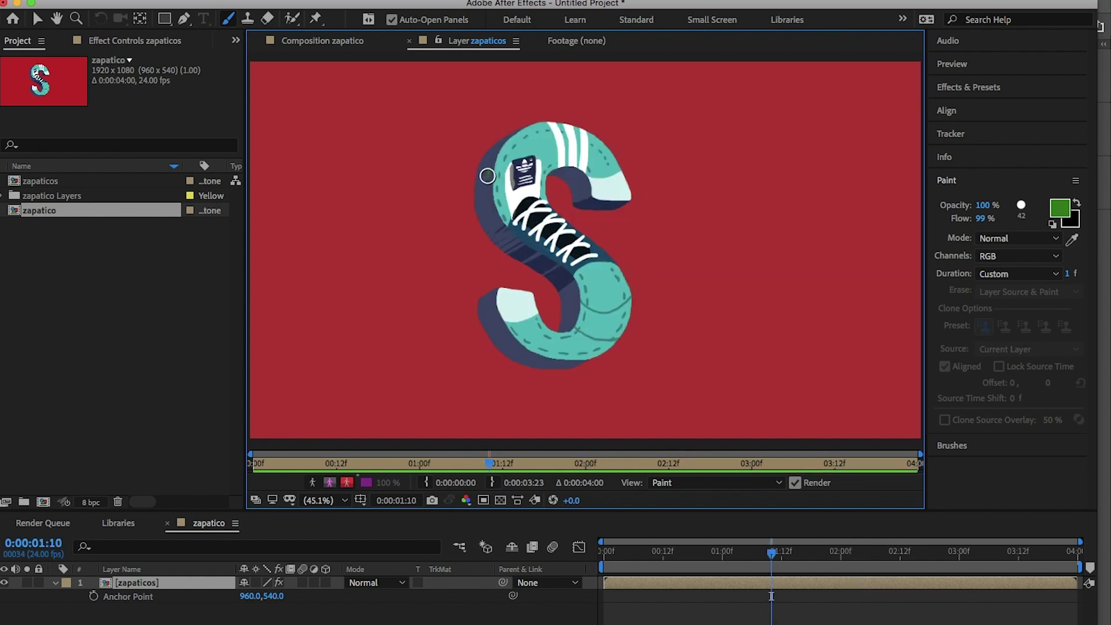
{"action": "mouse_move", "coordinate": [700, 549]}
{"action": "left_mouse_down"}
{"action": "mouse_move", "coordinate": [870, 549]}
{"action": "mouse_move", "coordinate": [804, 564]}
{"action": "left_mouse_up"}
{"action": "key", "text": "v"}
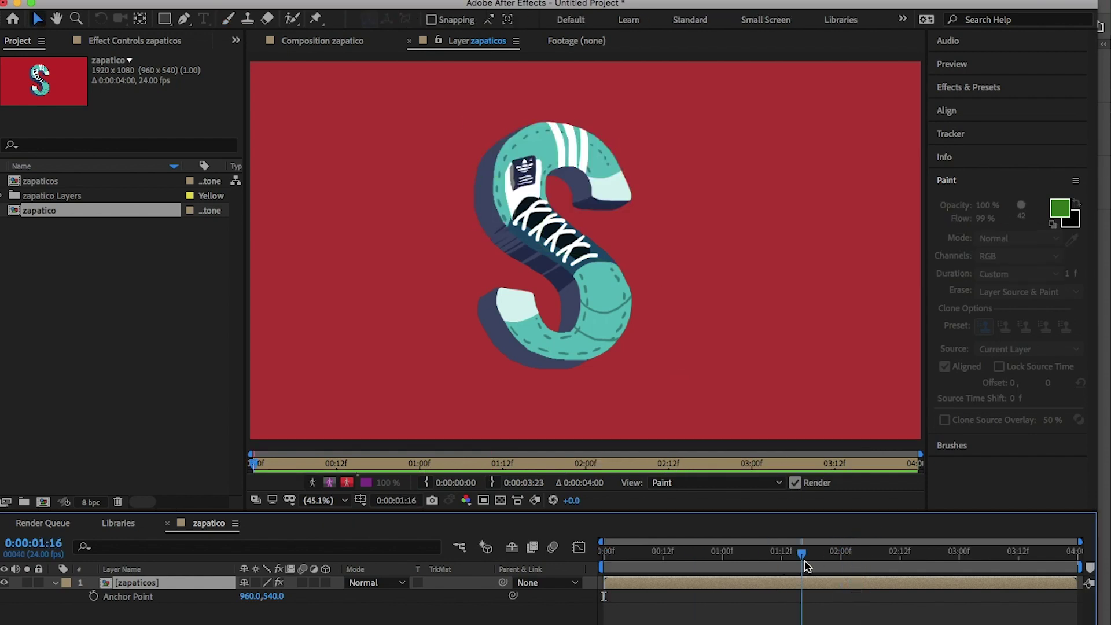
{"action": "key", "text": "Page_Down"}
{"action": "key", "text": "ctrl+b"}
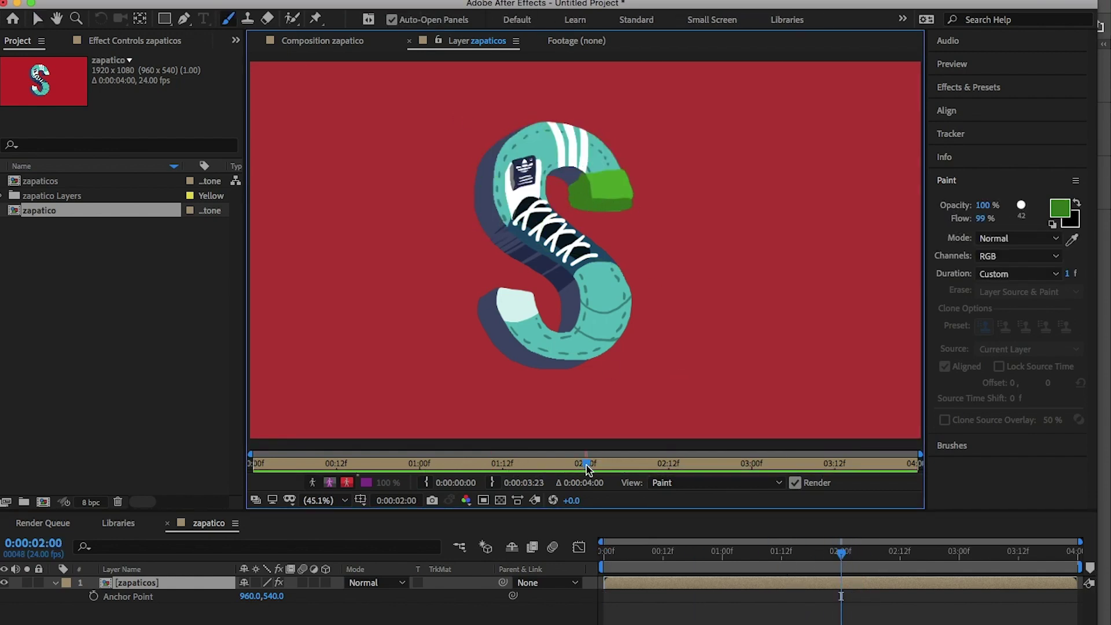
{"action": "key", "text": "Page_Down"}
{"action": "key", "text": "Page_Down"}
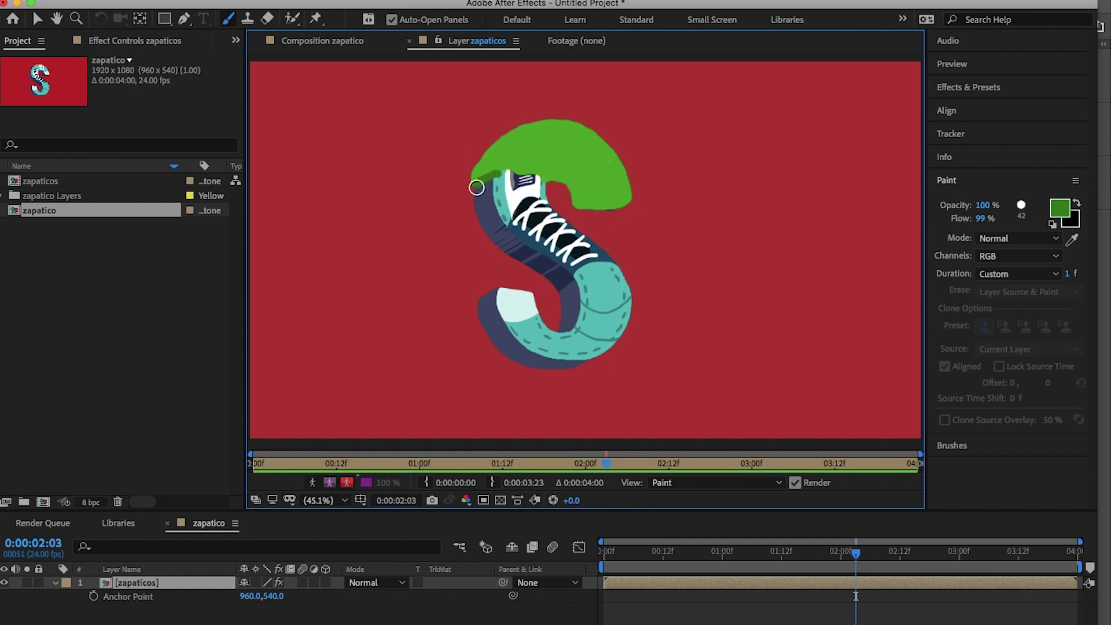
Go to 0:00:02:12 and change the paint colour to the lighter green.
{"action": "key", "text": "Page_Down"}
{"action": "key", "text": "Page_Down"}
{"action": "key", "text": "Page_Down"}
{"action": "key", "text": "Page_Down"}
{"action": "key", "text": "Page_Down"}
{"action": "key", "text": "Page_Down"}
{"action": "key", "text": "Page_Down"}
{"action": "key", "text": "Page_Down"}
{"action": "key", "text": "Page_Down"}
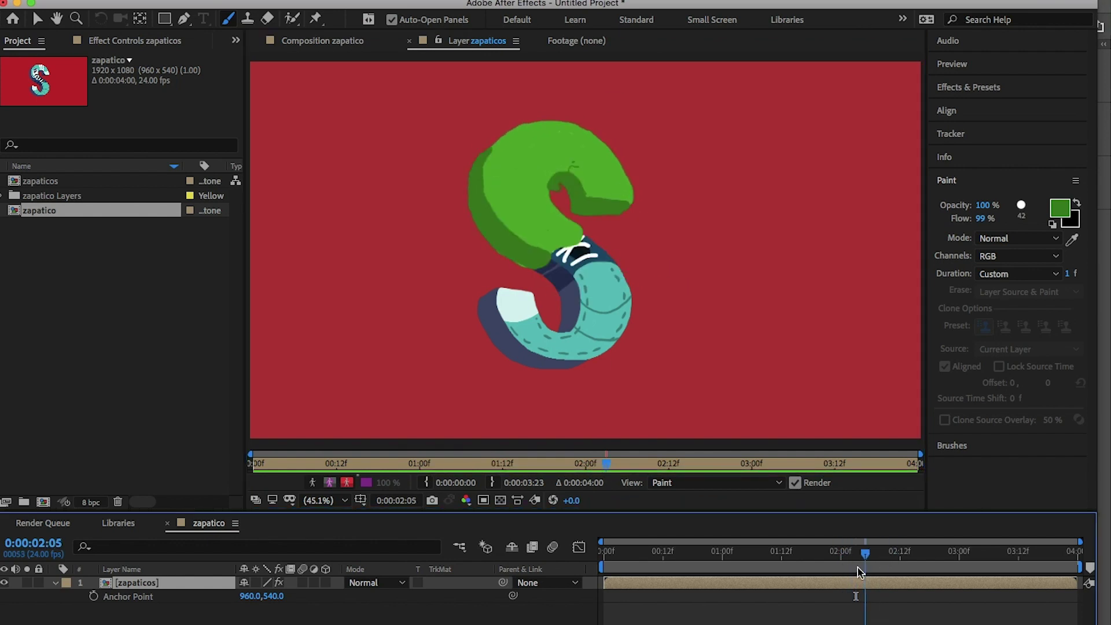
{"action": "left_click", "coordinate": [1056, 217]}
{"action": "left_click", "coordinate": [538, 379]}
{"action": "left_click", "coordinate": [769, 318]}
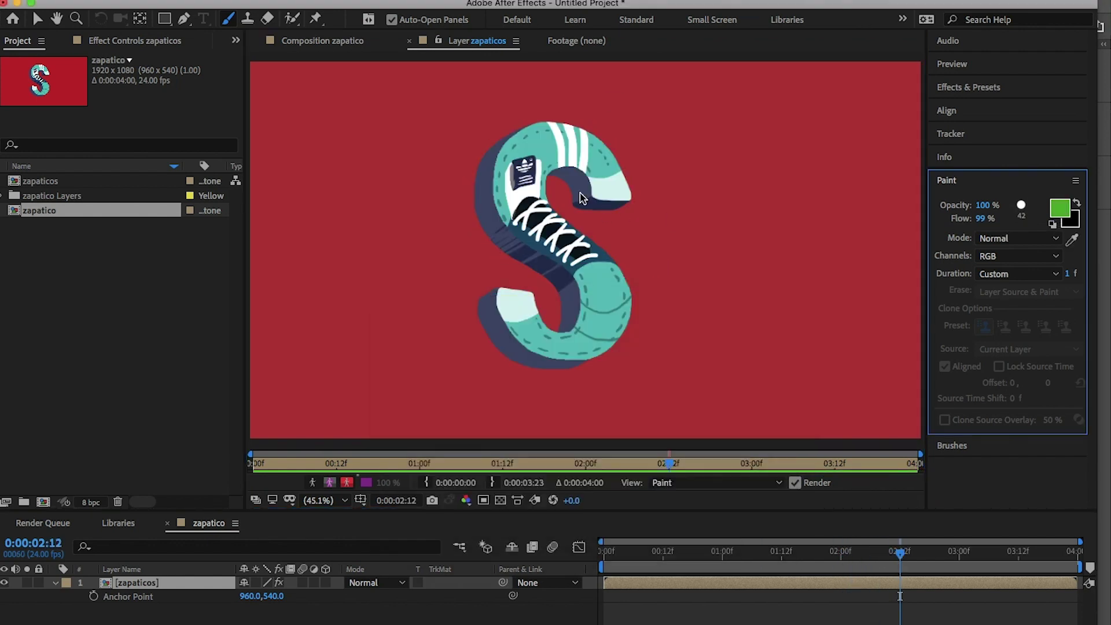
Set the brush diameter to 70 px and paint the S light green at 0:00:02:12, undoing unwanted strokes.
{"action": "left_click_drag", "start_coordinate": [583, 193], "coordinate": [494, 230]}
{"action": "left_click", "coordinate": [951, 446]}
{"action": "left_click_drag", "start_coordinate": [1002, 311], "coordinate": [1024, 310]}
{"action": "mouse_move", "coordinate": [607, 173]}
{"action": "left_mouse_down"}
{"action": "mouse_move", "coordinate": [523, 143]}
{"action": "mouse_move", "coordinate": [615, 280]}
{"action": "mouse_move", "coordinate": [540, 215]}
{"action": "left_mouse_up"}
{"action": "key", "text": "ctrl+z"}
{"action": "key", "text": "ctrl+z"}
{"action": "mouse_move", "coordinate": [500, 143]}
{"action": "left_mouse_down"}
{"action": "mouse_move", "coordinate": [552, 273]}
{"action": "mouse_move", "coordinate": [493, 326]}
{"action": "mouse_move", "coordinate": [532, 192]}
{"action": "mouse_move", "coordinate": [620, 297]}
{"action": "mouse_move", "coordinate": [553, 344]}
{"action": "mouse_move", "coordinate": [525, 184]}
{"action": "mouse_move", "coordinate": [572, 173]}
{"action": "mouse_move", "coordinate": [486, 199]}
{"action": "mouse_move", "coordinate": [498, 300]}
{"action": "mouse_move", "coordinate": [584, 253]}
{"action": "mouse_move", "coordinate": [544, 163]}
{"action": "mouse_move", "coordinate": [550, 220]}
{"action": "left_mouse_up"}
Paint the S light green at 0:00:02:13, 0:00:02:14 and 0:00:02:15, leaving more of its upper part uncovered each frame.
{"action": "key", "text": "space"}
{"action": "key", "text": "space"}
{"action": "key", "text": "Page_Down"}
{"action": "left_click_drag", "start_coordinate": [487, 305], "coordinate": [622, 313]}
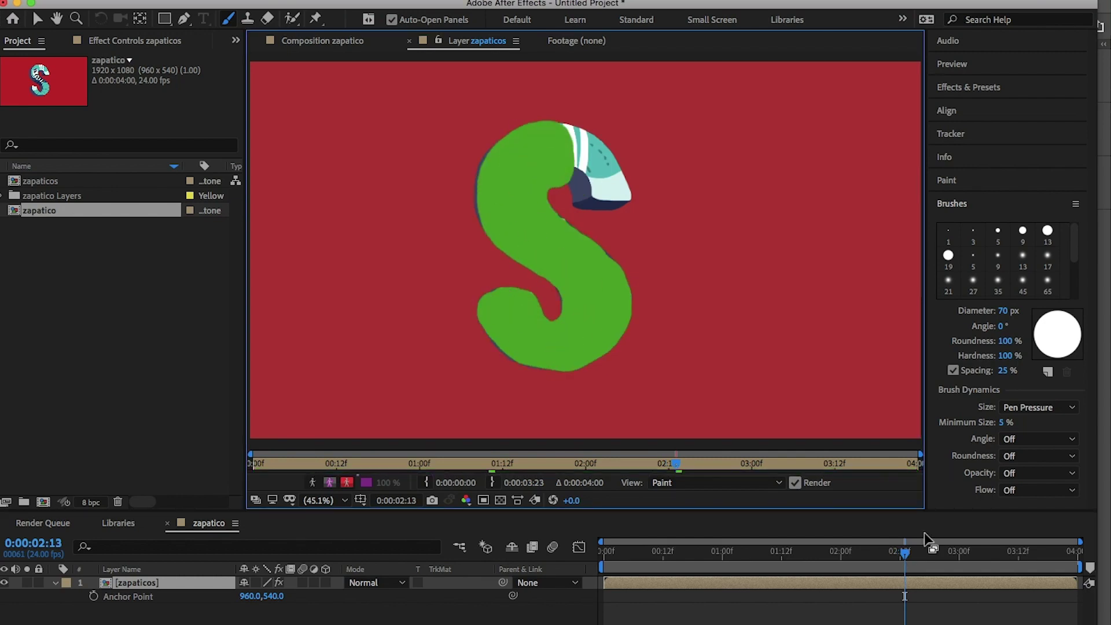
{"action": "key", "text": "Page_Down"}
{"action": "mouse_move", "coordinate": [534, 187]}
{"action": "left_mouse_down"}
{"action": "mouse_move", "coordinate": [562, 279]}
{"action": "mouse_move", "coordinate": [501, 335]}
{"action": "mouse_move", "coordinate": [549, 225]}
{"action": "mouse_move", "coordinate": [622, 303]}
{"action": "left_mouse_up"}
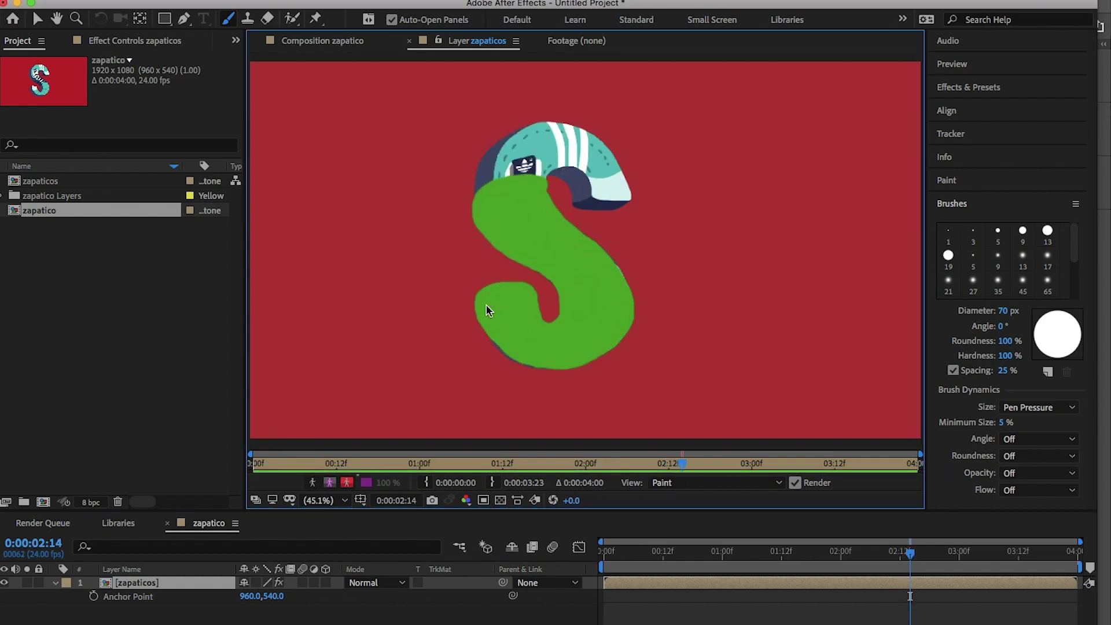
{"action": "left_click_drag", "start_coordinate": [486, 305], "coordinate": [538, 359]}
{"action": "left_click_drag", "start_coordinate": [909, 554], "coordinate": [915, 557]}
{"action": "mouse_move", "coordinate": [524, 258]}
{"action": "left_mouse_down"}
{"action": "mouse_move", "coordinate": [552, 365]}
{"action": "mouse_move", "coordinate": [527, 259]}
{"action": "mouse_move", "coordinate": [557, 355]}
{"action": "left_mouse_up"}
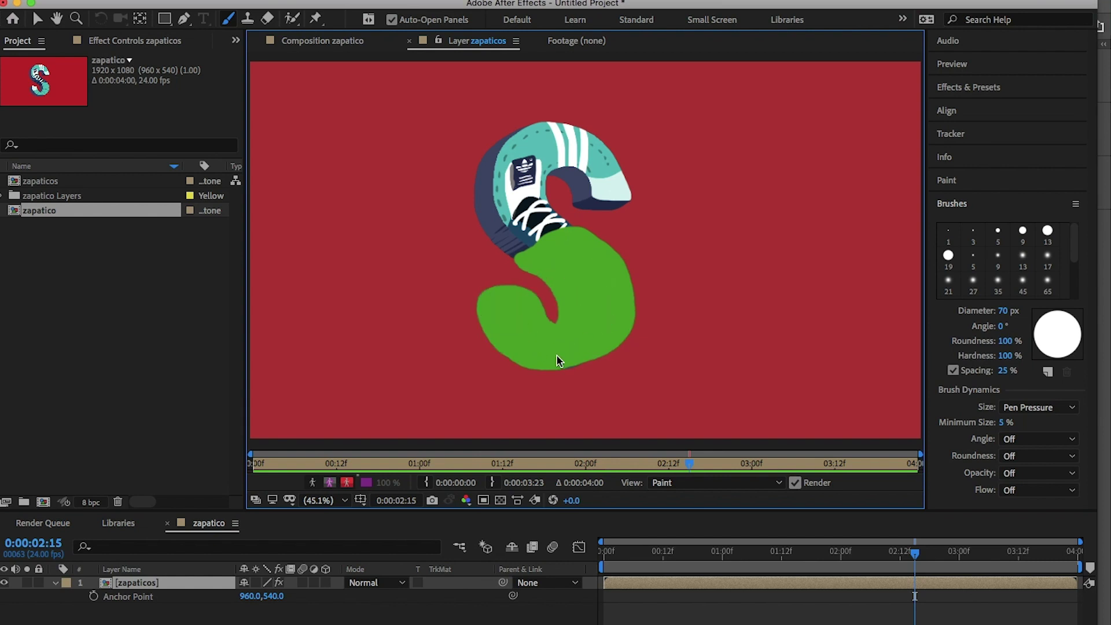
Paint progressively less of the lower part of the S light green at 0:00:02:16, 0:00:02:17 and 0:00:02:18.
{"action": "key", "text": "Page_Down"}
{"action": "left_click_drag", "start_coordinate": [535, 298], "coordinate": [555, 364]}
{"action": "left_click_drag", "start_coordinate": [555, 364], "coordinate": [594, 309]}
{"action": "left_click_drag", "start_coordinate": [919, 555], "coordinate": [924, 556]}
{"action": "mouse_move", "coordinate": [503, 294]}
{"action": "left_mouse_down"}
{"action": "mouse_move", "coordinate": [487, 323]}
{"action": "mouse_move", "coordinate": [527, 299]}
{"action": "left_mouse_up"}
{"action": "left_click_drag", "start_coordinate": [924, 556], "coordinate": [930, 558]}
{"action": "left_click_drag", "start_coordinate": [482, 304], "coordinate": [529, 298]}
Reduce the brush diameter to 21 px, paint the lower tip at 0:00:02:19, and refine the paint edge at 0:00:02:17.
{"action": "left_click_drag", "start_coordinate": [933, 559], "coordinate": [935, 559]}
{"action": "left_click_drag", "start_coordinate": [1003, 311], "coordinate": [970, 322]}
{"action": "left_click_drag", "start_coordinate": [480, 304], "coordinate": [504, 291]}
{"action": "key", "text": "Page_Up"}
{"action": "key", "text": "Page_Up"}
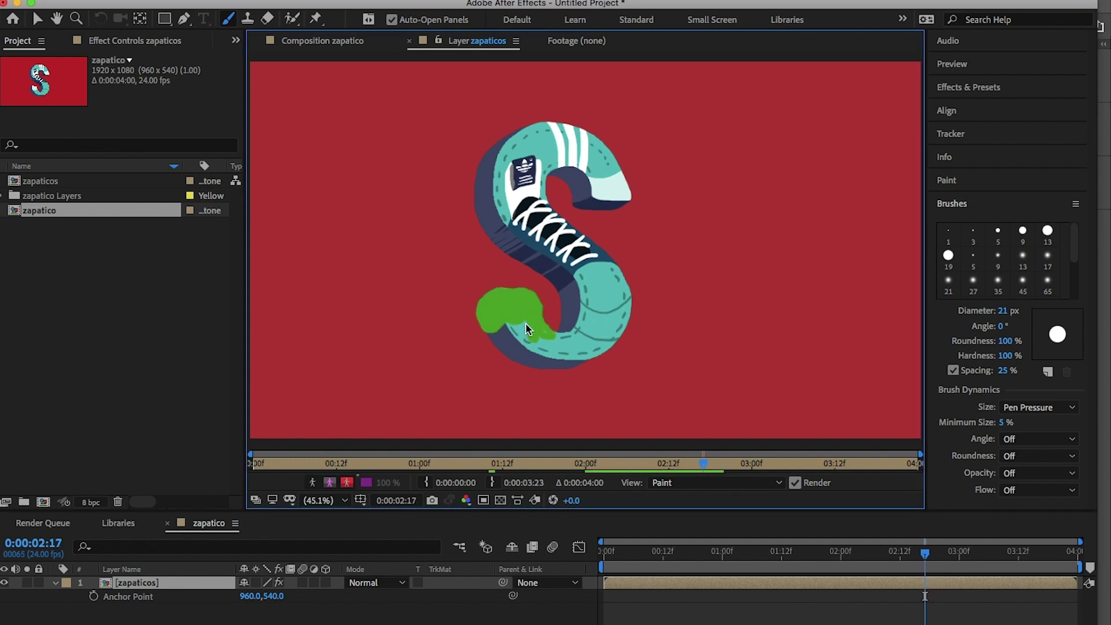
Paint green splash fingers rising from the lower tip of the S at 0:00:02:20 and 0:00:02:21.
{"action": "left_click_drag", "start_coordinate": [924, 558], "coordinate": [940, 558]}
{"action": "left_click_drag", "start_coordinate": [491, 265], "coordinate": [497, 280]}
{"action": "left_click_drag", "start_coordinate": [516, 269], "coordinate": [515, 279]}
{"action": "left_click_drag", "start_coordinate": [537, 274], "coordinate": [533, 280]}
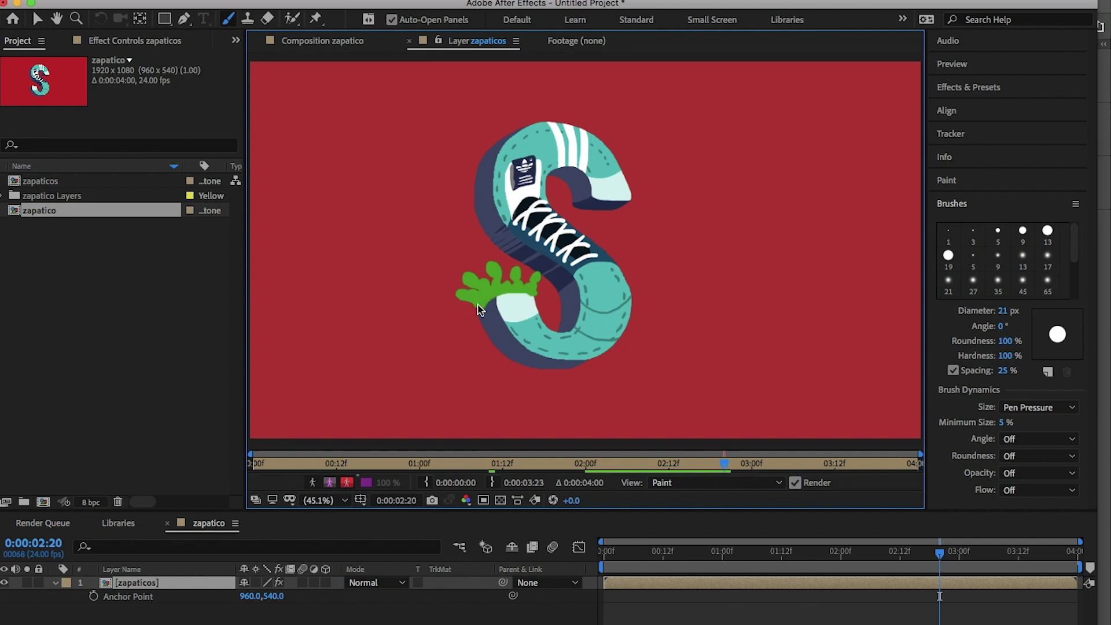
{"action": "key", "text": "Page_Down"}
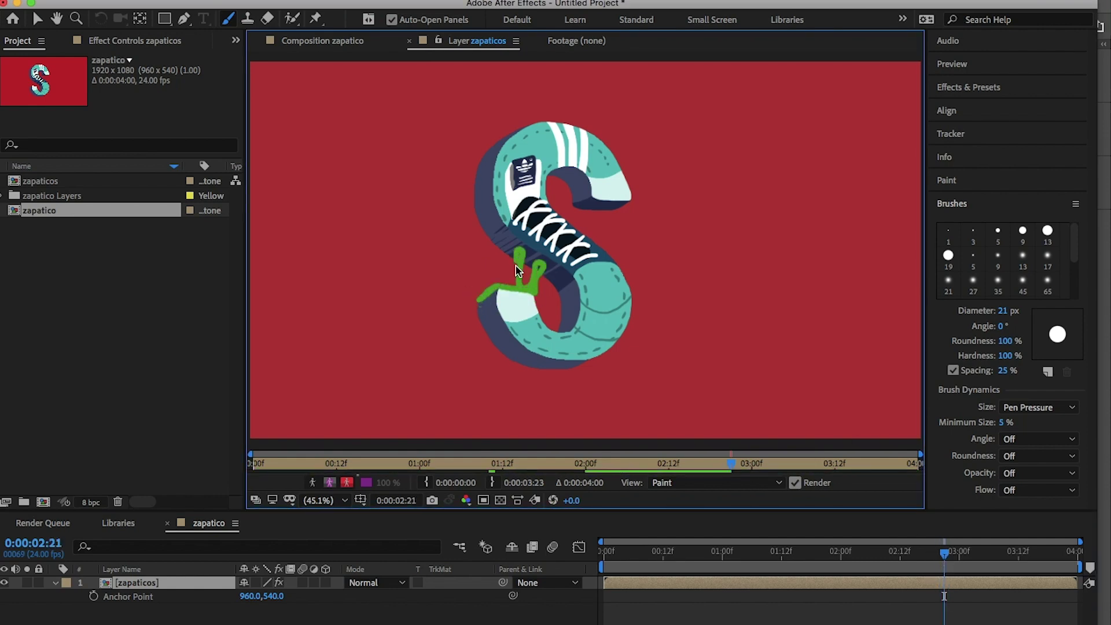
Paint flying green droplets and a thin edge around the lower tip of the S from 0:00:02:22 to 0:00:03:03.
{"action": "left_click", "coordinate": [949, 552]}
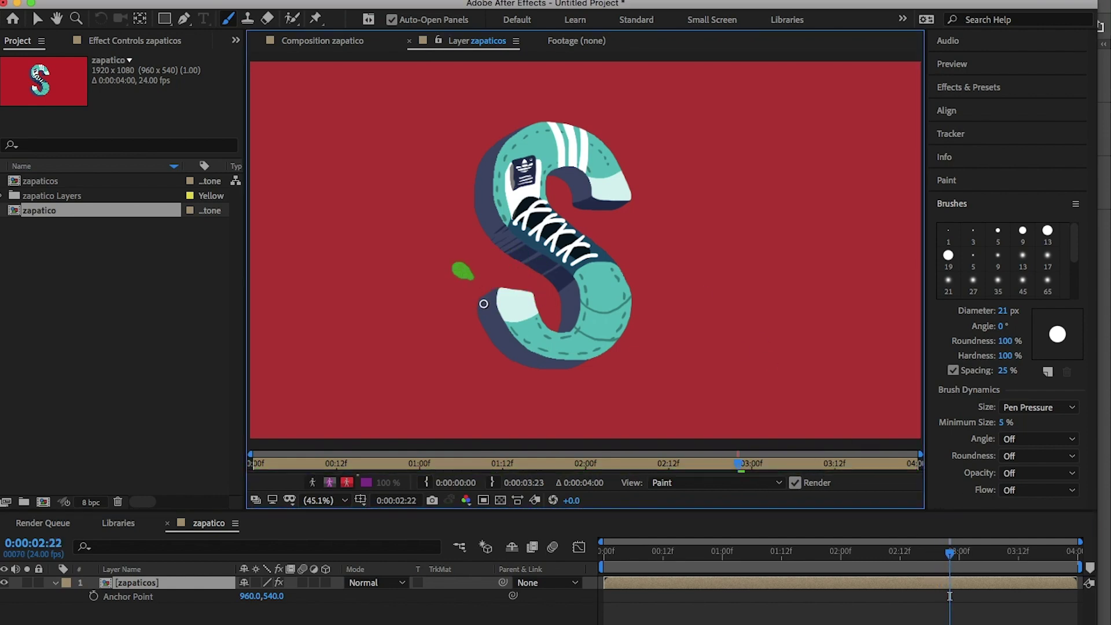
{"action": "key", "text": "Page_Down"}
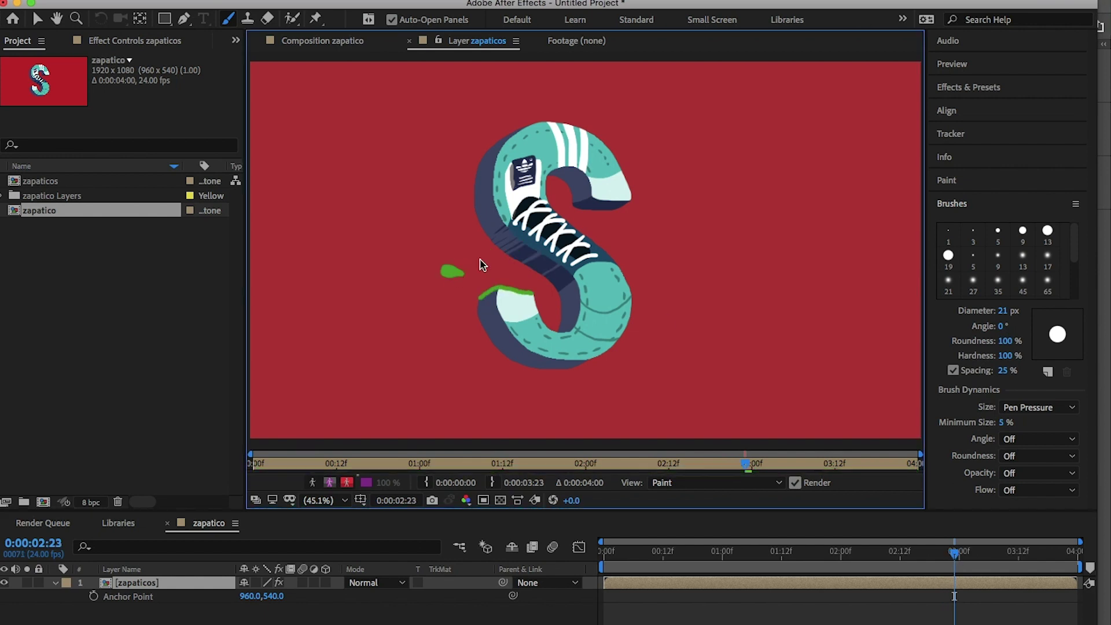
{"action": "key", "text": "Page_Down"}
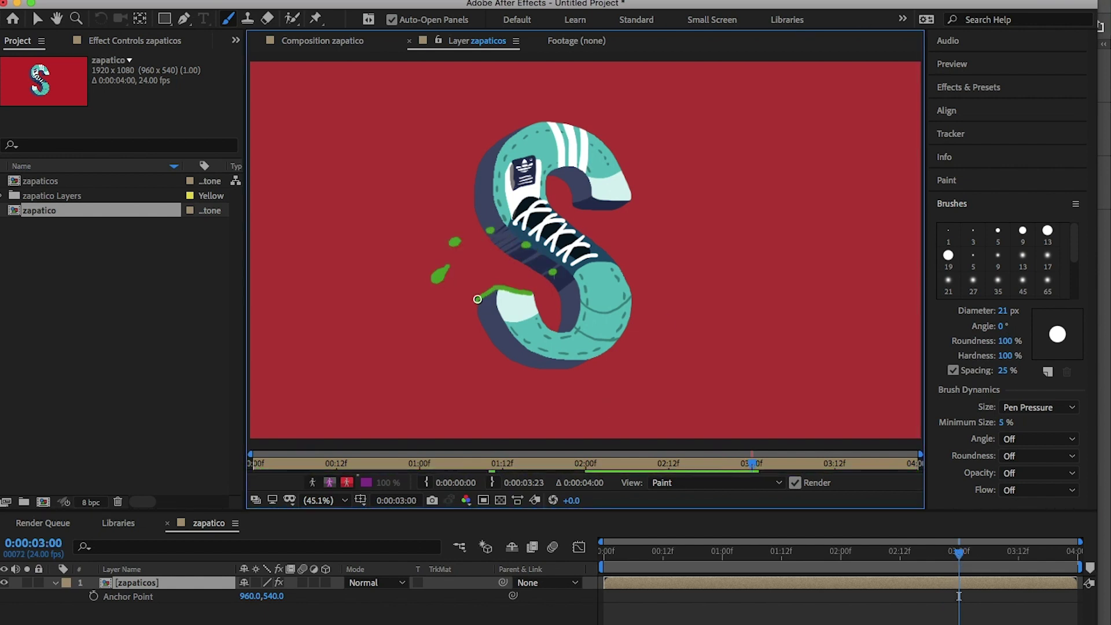
{"action": "key", "text": "Page_Down"}
{"action": "key", "text": "Page_Down"}
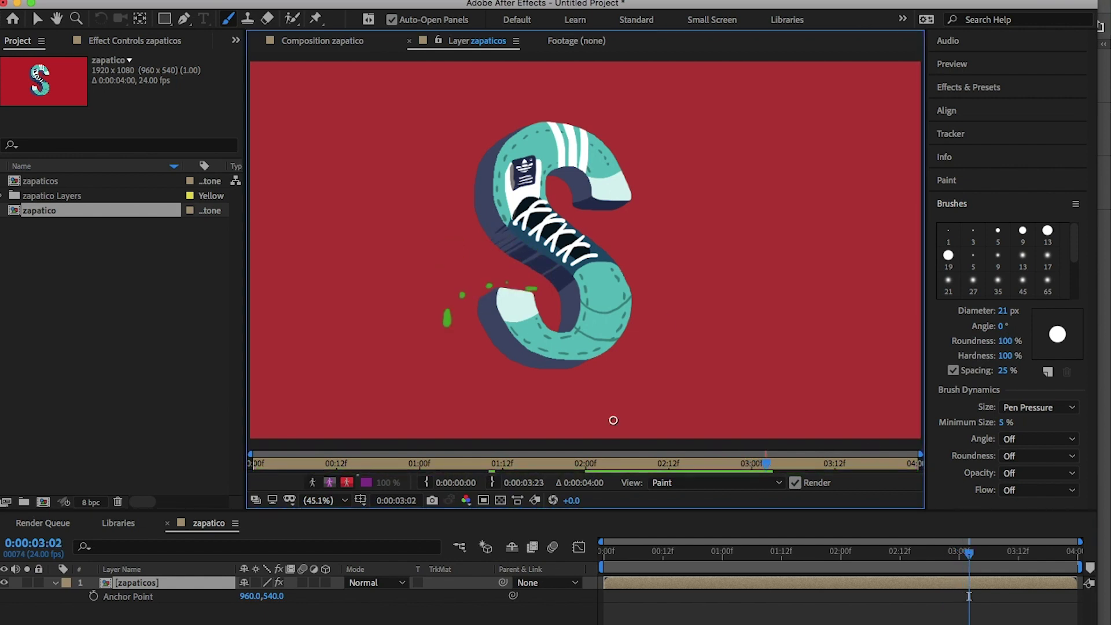
{"action": "key", "text": "Page_Down"}
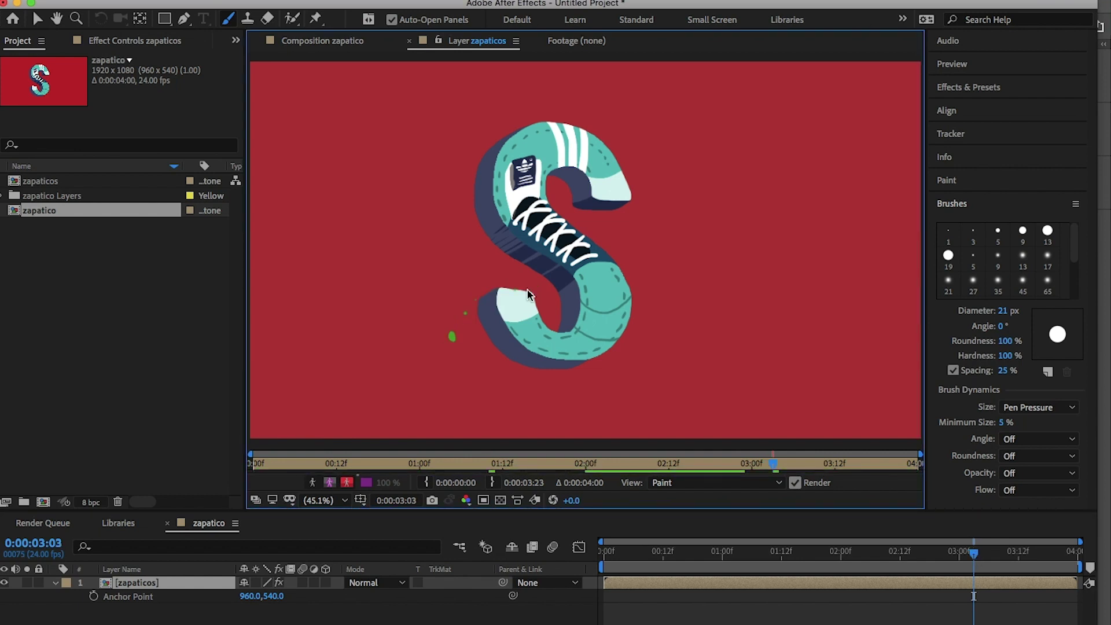
Paint green drips running down the lower end of the S frame by frame, starting at 0:00:03:04 and continuing past 0:00:03:09.
{"action": "key", "text": "Page_Down"}
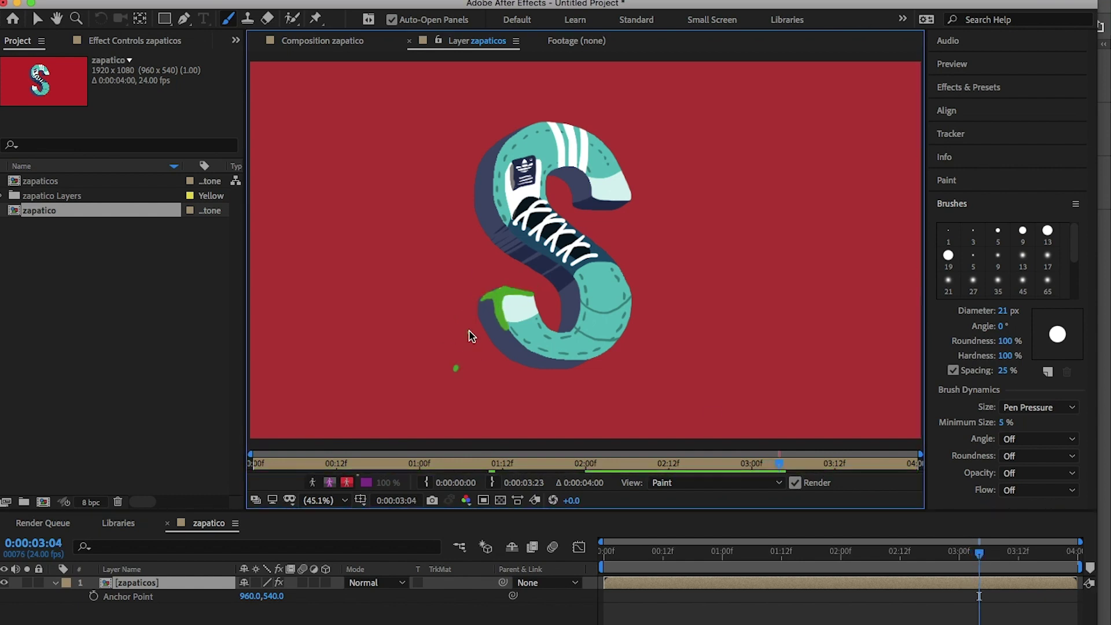
{"action": "key", "text": "Page_Down"}
{"action": "key", "text": "Page_Down"}
{"action": "key", "text": "Page_Down"}
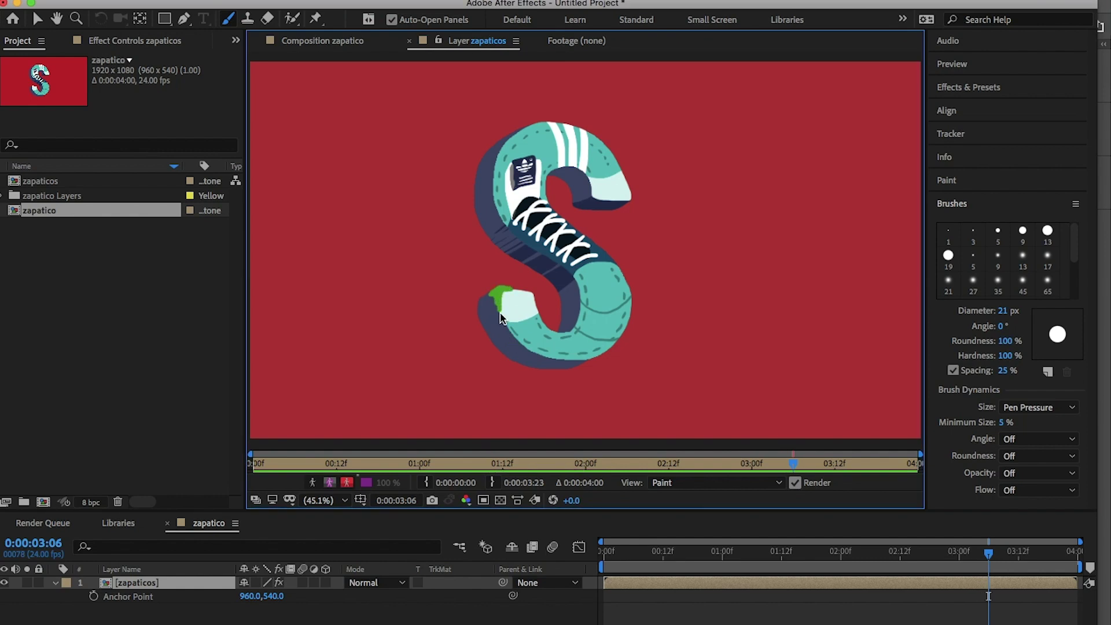
{"action": "key", "text": "Page_Down"}
{"action": "key", "text": "Page_Down"}
{"action": "key", "text": "Page_Down"}
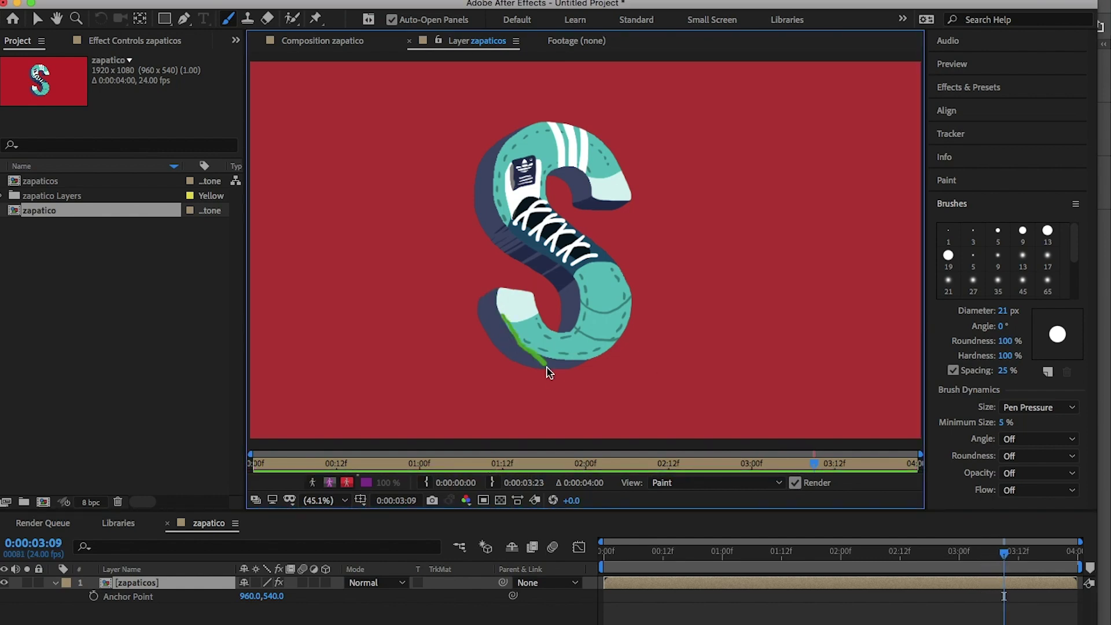
{"action": "left_click_drag", "start_coordinate": [544, 361], "coordinate": [537, 410]}
{"action": "key", "text": "Page_Down"}
{"action": "key", "text": "Page_Down"}
{"action": "key", "text": "Page_Down"}
Change the paint colour to dark green and paint the side shading on the S at 0:00:02:12.
{"action": "mouse_move", "coordinate": [927, 554]}
{"action": "left_mouse_down"}
{"action": "mouse_move", "coordinate": [950, 548]}
{"action": "mouse_move", "coordinate": [900, 548]}
{"action": "left_mouse_up"}
{"action": "left_click", "coordinate": [948, 181]}
{"action": "left_click", "coordinate": [1060, 209]}
{"action": "left_click", "coordinate": [600, 424]}
{"action": "left_click", "coordinate": [746, 327]}
{"action": "left_click_drag", "start_coordinate": [580, 194], "coordinate": [554, 172]}
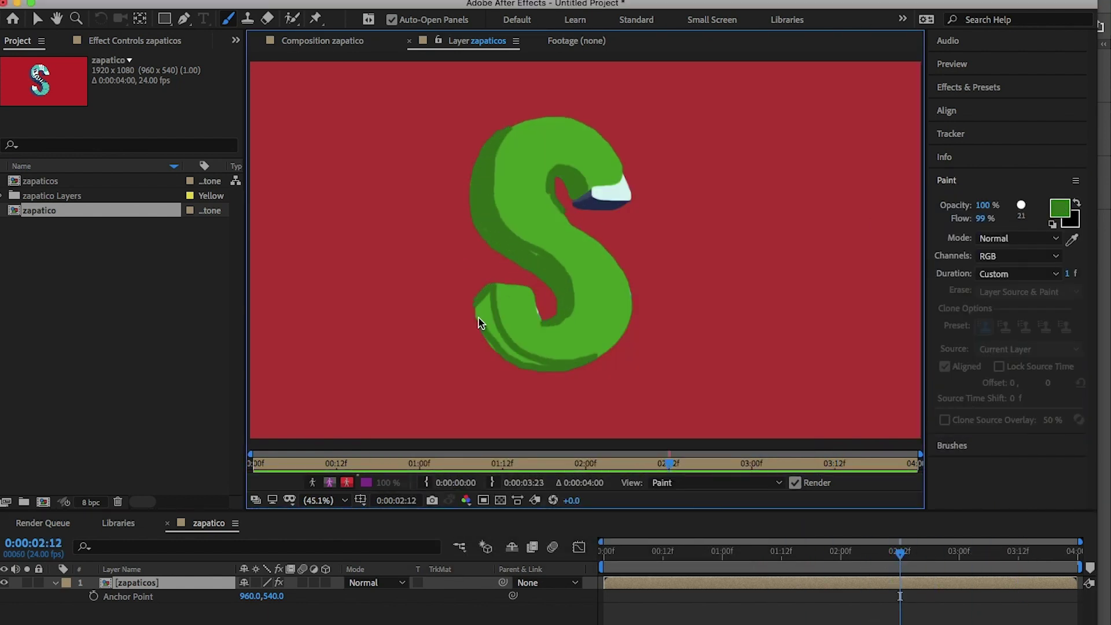
Paint dark green shading along the outer and inner side edges of the S at 0:00:02:13 and 0:00:02:14.
{"action": "key", "text": "Page_Down"}
{"action": "left_click_drag", "start_coordinate": [519, 130], "coordinate": [492, 175]}
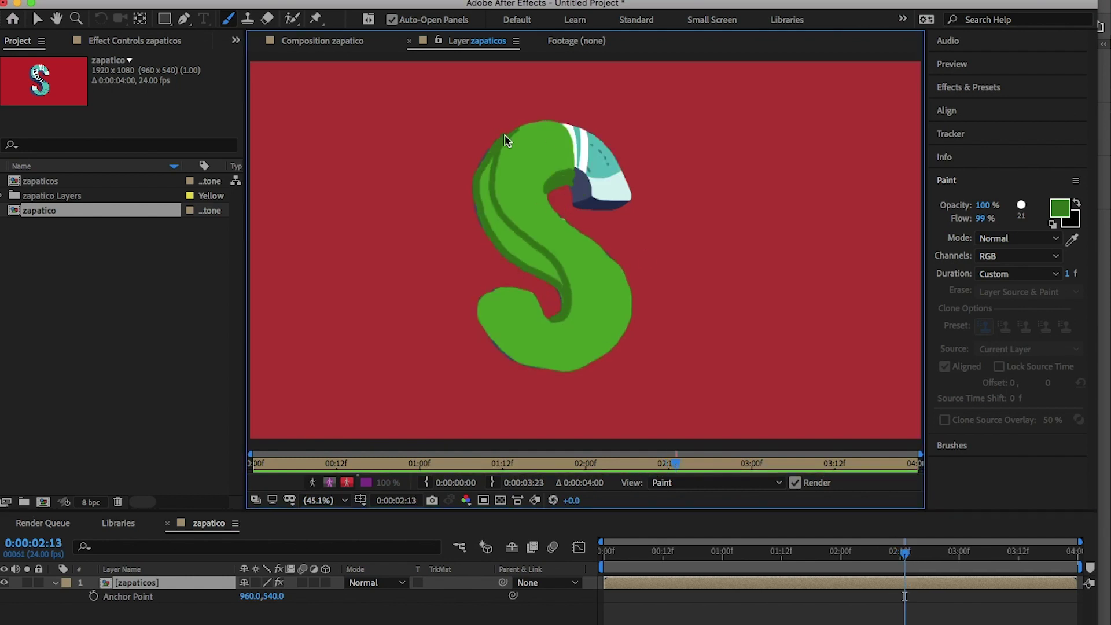
{"action": "left_click_drag", "start_coordinate": [502, 292], "coordinate": [540, 366]}
{"action": "left_click_drag", "start_coordinate": [483, 310], "coordinate": [563, 368]}
{"action": "left_click_drag", "start_coordinate": [904, 554], "coordinate": [910, 553]}
{"action": "left_click_drag", "start_coordinate": [493, 184], "coordinate": [560, 317]}
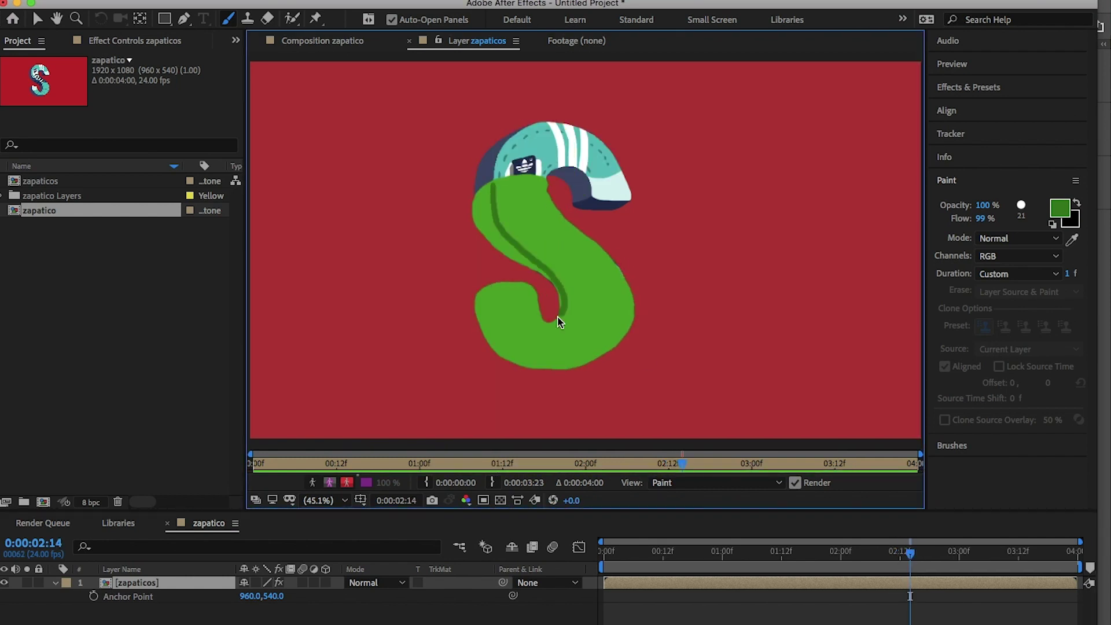
{"action": "left_click_drag", "start_coordinate": [494, 312], "coordinate": [522, 358]}
Paint dark green side shading on the lower part of the S at 0:00:02:15 and 0:00:02:16.
{"action": "left_click_drag", "start_coordinate": [910, 554], "coordinate": [914, 553]}
{"action": "left_click_drag", "start_coordinate": [493, 296], "coordinate": [539, 364]}
{"action": "left_click_drag", "start_coordinate": [483, 312], "coordinate": [577, 357]}
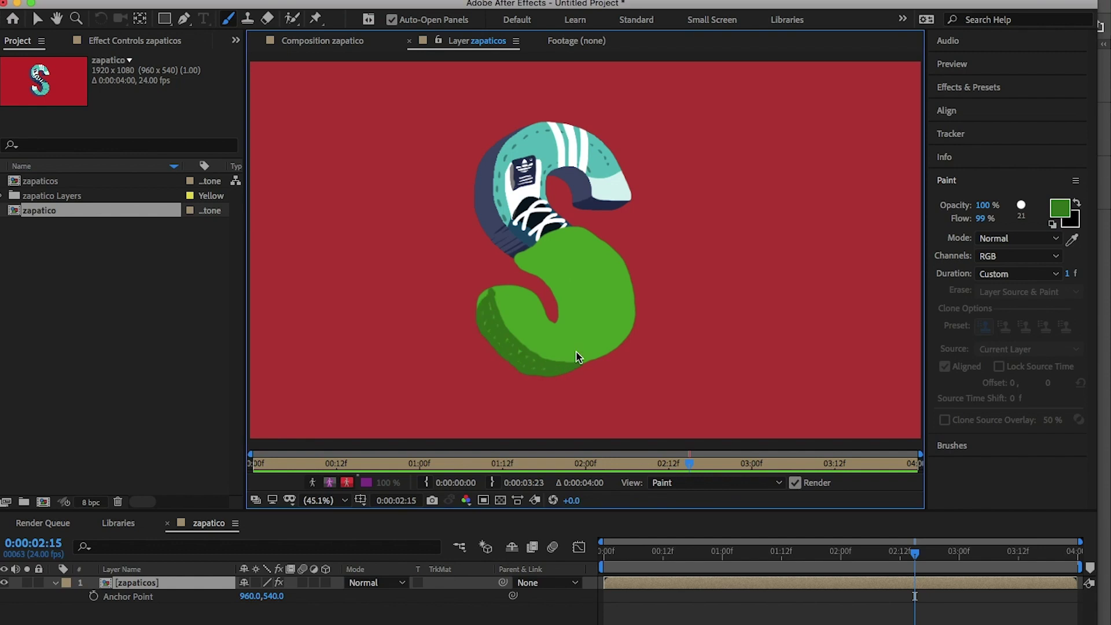
{"action": "left_click_drag", "start_coordinate": [517, 250], "coordinate": [568, 316]}
{"action": "left_click_drag", "start_coordinate": [914, 553], "coordinate": [919, 553]}
{"action": "left_click_drag", "start_coordinate": [494, 295], "coordinate": [536, 364]}
{"action": "left_click_drag", "start_coordinate": [483, 318], "coordinate": [518, 358]}
Paint dark green shading on the side of the lower tip at 0:00:02:17, 0:00:02:18 and 0:00:02:19.
{"action": "left_click_drag", "start_coordinate": [920, 553], "coordinate": [925, 553]}
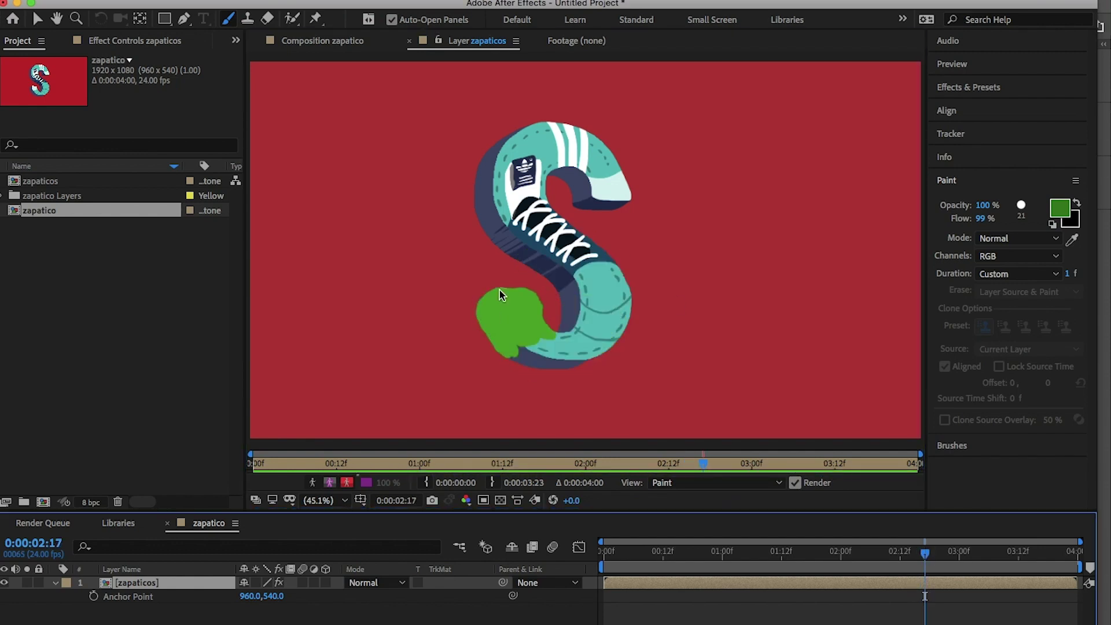
{"action": "left_click_drag", "start_coordinate": [498, 291], "coordinate": [518, 354]}
{"action": "left_click_drag", "start_coordinate": [924, 554], "coordinate": [929, 553]}
{"action": "left_click_drag", "start_coordinate": [495, 287], "coordinate": [689, 397]}
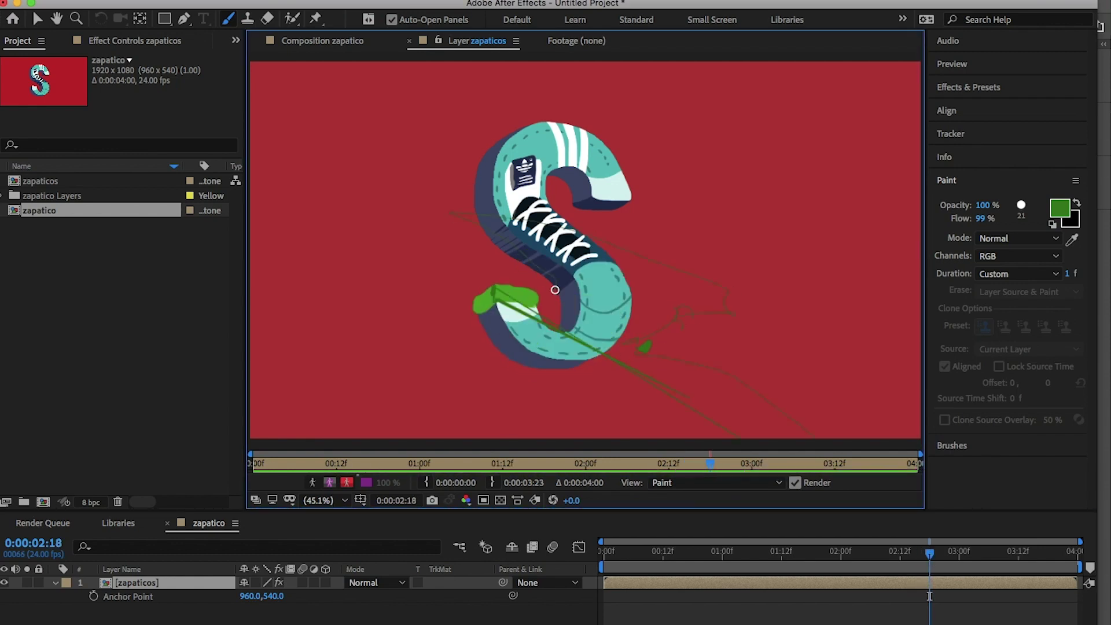
{"action": "mouse_move", "coordinate": [929, 553]}
{"action": "left_mouse_down"}
{"action": "mouse_move", "coordinate": [920, 564]}
{"action": "mouse_move", "coordinate": [934, 556]}
{"action": "left_mouse_up"}
{"action": "left_click_drag", "start_coordinate": [487, 300], "coordinate": [495, 323]}
Set the paint colour to a very pale green and paint a horizontal streak beside the top of the S at 0:00:02:16.
{"action": "mouse_move", "coordinate": [934, 555]}
{"action": "left_mouse_down"}
{"action": "mouse_move", "coordinate": [959, 561]}
{"action": "mouse_move", "coordinate": [869, 562]}
{"action": "mouse_move", "coordinate": [909, 554]}
{"action": "mouse_move", "coordinate": [908, 533]}
{"action": "mouse_move", "coordinate": [855, 541]}
{"action": "mouse_move", "coordinate": [1019, 553]}
{"action": "left_mouse_up"}
{"action": "left_click_drag", "start_coordinate": [669, 573], "coordinate": [919, 567]}
{"action": "left_click", "coordinate": [1059, 208]}
{"action": "left_click", "coordinate": [400, 323]}
{"action": "left_click", "coordinate": [769, 321]}
{"action": "left_click_drag", "start_coordinate": [607, 152], "coordinate": [664, 147]}
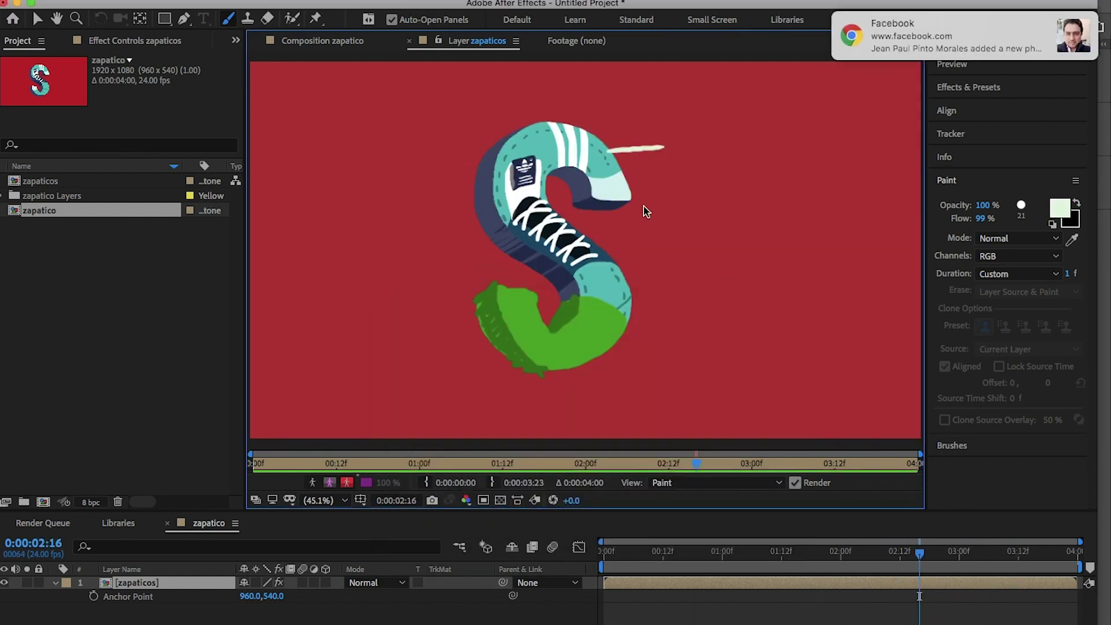
Paint several pale horizontal speed lines across and around the S at 0:00:02:17.
{"action": "left_click_drag", "start_coordinate": [919, 555], "coordinate": [926, 557]}
{"action": "left_click", "coordinate": [951, 445]}
{"action": "left_click", "coordinate": [1075, 204]}
{"action": "left_click", "coordinate": [848, 483]}
{"action": "left_click", "coordinate": [927, 560]}
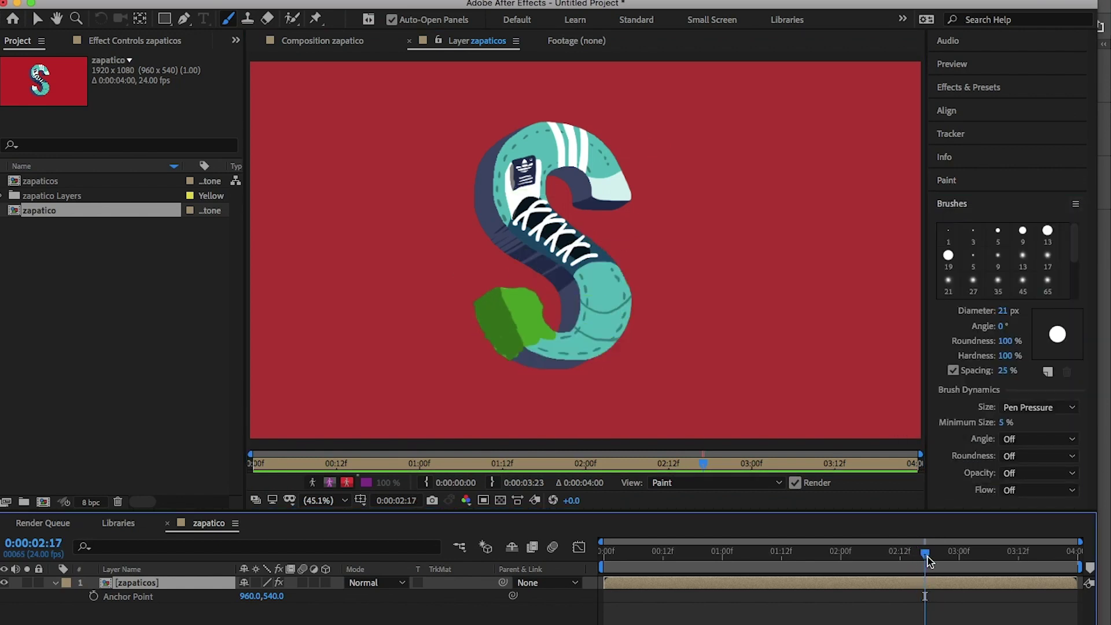
{"action": "left_click_drag", "start_coordinate": [453, 189], "coordinate": [511, 189]}
{"action": "left_click", "coordinate": [927, 558]}
{"action": "mouse_move", "coordinate": [928, 558]}
{"action": "left_mouse_down"}
{"action": "mouse_move", "coordinate": [906, 558]}
{"action": "mouse_move", "coordinate": [925, 554]}
{"action": "left_mouse_up"}
{"action": "left_click_drag", "start_coordinate": [500, 248], "coordinate": [561, 247]}
{"action": "left_click_drag", "start_coordinate": [925, 554], "coordinate": [925, 554]}
{"action": "left_click_drag", "start_coordinate": [437, 281], "coordinate": [460, 280]}
{"action": "left_click_drag", "start_coordinate": [929, 555], "coordinate": [925, 557]}
{"action": "left_click_drag", "start_coordinate": [487, 345], "coordinate": [560, 349]}
{"action": "left_click_drag", "start_coordinate": [597, 228], "coordinate": [631, 228]}
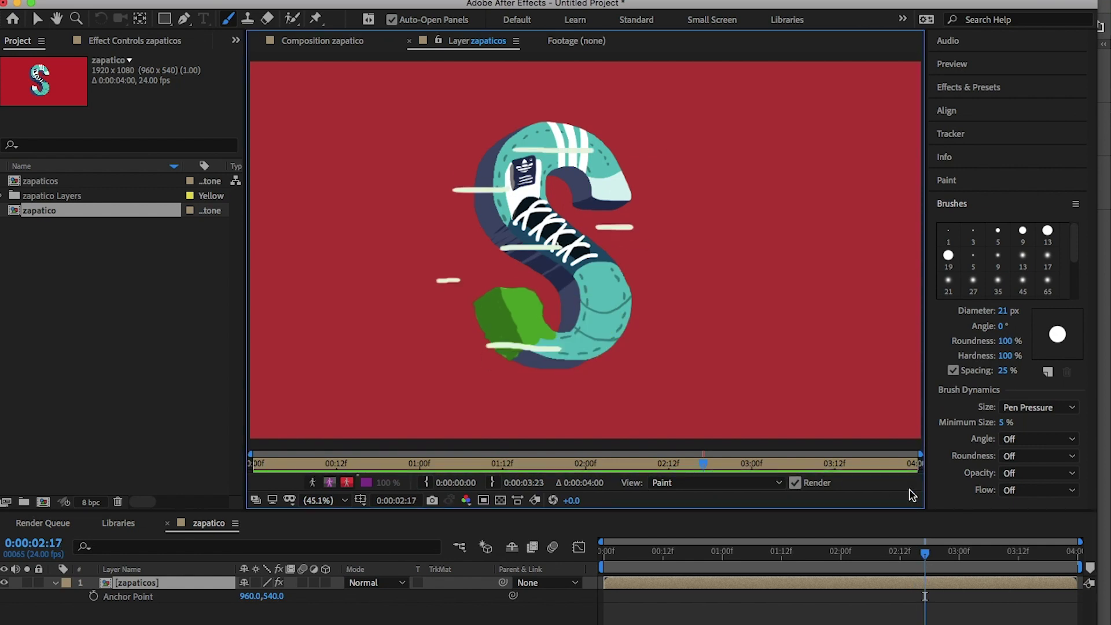
Paint pale speed lines over the laces and beside the S at 0:00:02:18, comparing with the neighbouring frame.
{"action": "left_click_drag", "start_coordinate": [925, 556], "coordinate": [930, 555]}
{"action": "left_click_drag", "start_coordinate": [517, 227], "coordinate": [583, 227]}
{"action": "left_click_drag", "start_coordinate": [930, 555], "coordinate": [930, 554]}
{"action": "left_click_drag", "start_coordinate": [930, 554], "coordinate": [929, 553]}
{"action": "left_click_drag", "start_coordinate": [459, 153], "coordinate": [500, 152]}
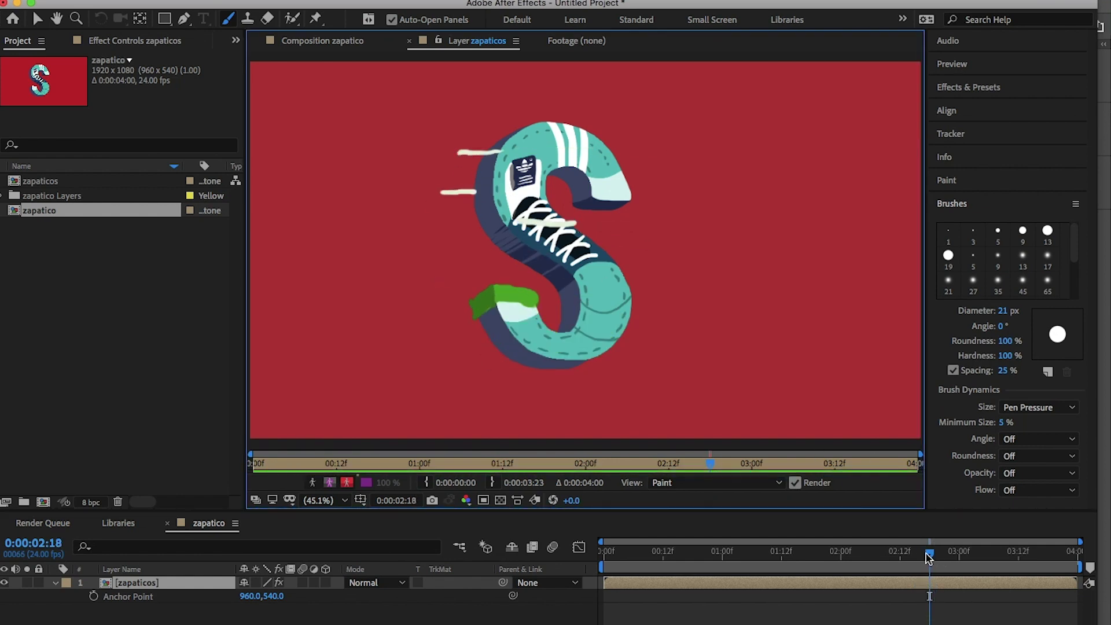
{"action": "left_click_drag", "start_coordinate": [929, 554], "coordinate": [929, 554]}
{"action": "left_click_drag", "start_coordinate": [441, 257], "coordinate": [481, 253]}
{"action": "left_click_drag", "start_coordinate": [929, 554], "coordinate": [925, 555]}
{"action": "left_click_drag", "start_coordinate": [925, 554], "coordinate": [929, 554]}
{"action": "left_click_drag", "start_coordinate": [489, 356], "coordinate": [524, 370]}
Add a pale speed line at 0:00:02:17 and another at 0:00:02:19, and review the frames up to 0:00:03:06.
{"action": "left_click_drag", "start_coordinate": [930, 554], "coordinate": [926, 556]}
{"action": "left_click_drag", "start_coordinate": [617, 312], "coordinate": [647, 311]}
{"action": "left_click_drag", "start_coordinate": [925, 556], "coordinate": [935, 555]}
{"action": "left_click_drag", "start_coordinate": [509, 322], "coordinate": [544, 321]}
{"action": "mouse_move", "coordinate": [934, 555]}
{"action": "left_mouse_down"}
{"action": "mouse_move", "coordinate": [955, 564]}
{"action": "mouse_move", "coordinate": [842, 565]}
{"action": "mouse_move", "coordinate": [867, 551]}
{"action": "mouse_move", "coordinate": [940, 545]}
{"action": "mouse_move", "coordinate": [913, 554]}
{"action": "mouse_move", "coordinate": [936, 538]}
{"action": "mouse_move", "coordinate": [1016, 560]}
{"action": "left_mouse_up"}
{"action": "left_click_drag", "start_coordinate": [1013, 555], "coordinate": [993, 566]}
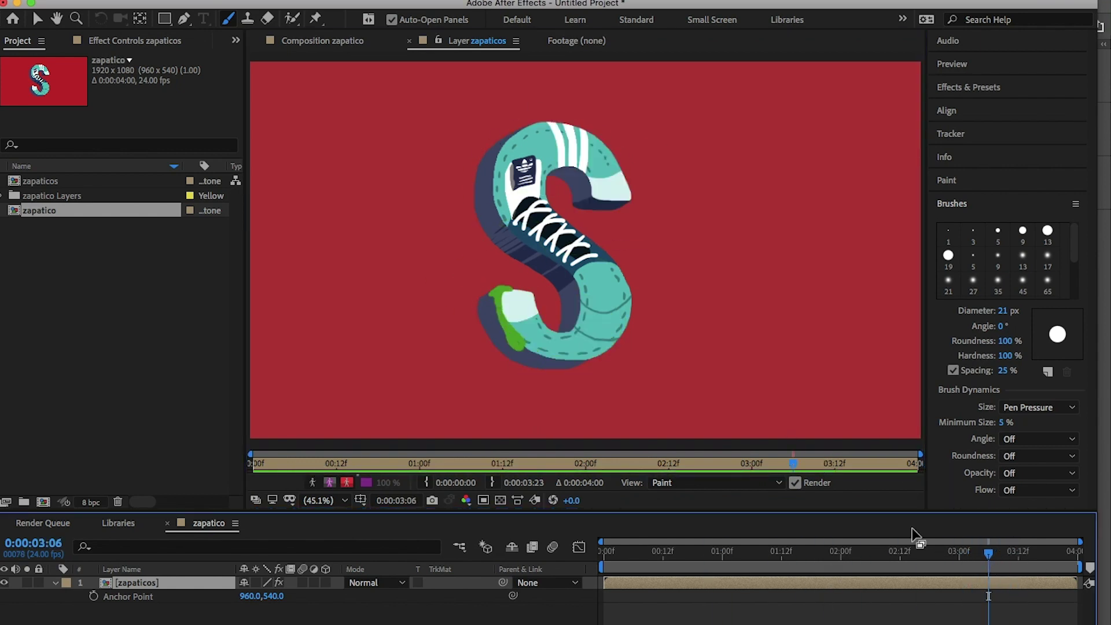
At 0:00:03:04, paint pale zigzag bolts across the S's lower curve and laces, setting the brush diameter to 10 px.
{"action": "key", "text": "Page_Up"}
{"action": "key", "text": "Page_Up"}
{"action": "left_click_drag", "start_coordinate": [561, 306], "coordinate": [591, 331]}
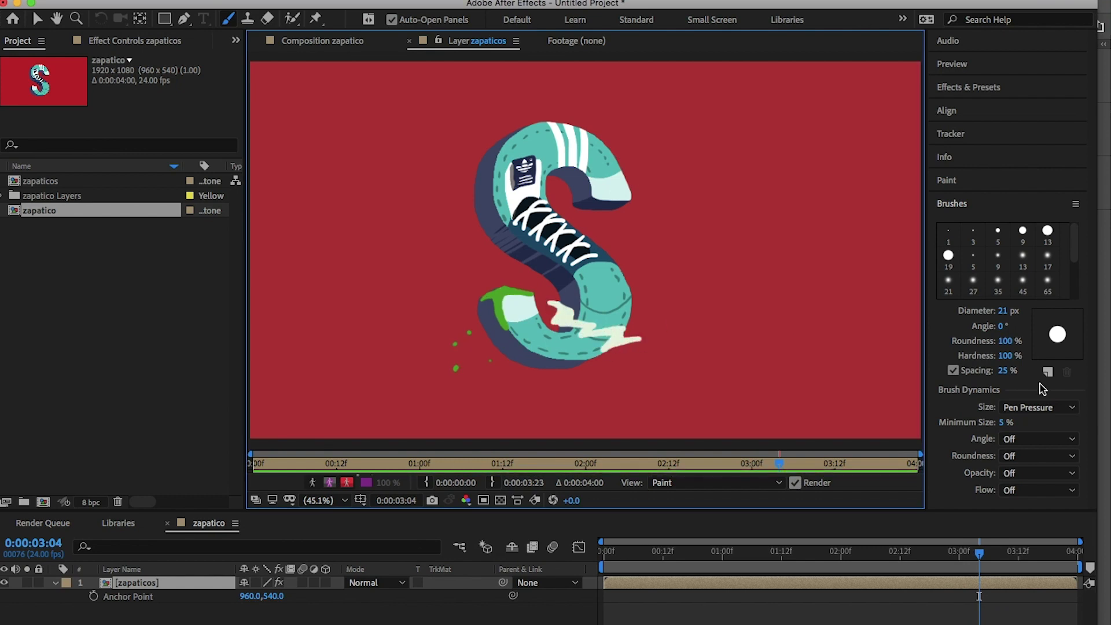
{"action": "left_click_drag", "start_coordinate": [1003, 311], "coordinate": [996, 311]}
{"action": "left_click_drag", "start_coordinate": [500, 252], "coordinate": [551, 229]}
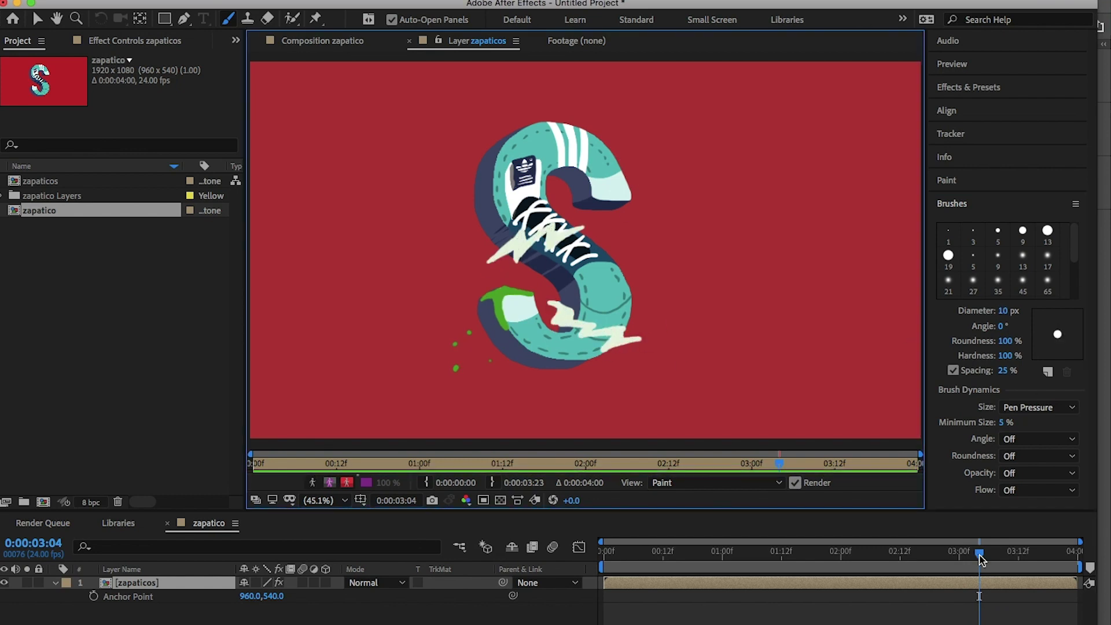
At 0:00:03:05, paint a pale lightning bolt across the lower curve and short lines around the S.
{"action": "left_click_drag", "start_coordinate": [978, 555], "coordinate": [984, 555]}
{"action": "mouse_move", "coordinate": [560, 316]}
{"action": "left_mouse_down"}
{"action": "mouse_move", "coordinate": [537, 299]}
{"action": "mouse_move", "coordinate": [556, 317]}
{"action": "left_mouse_up"}
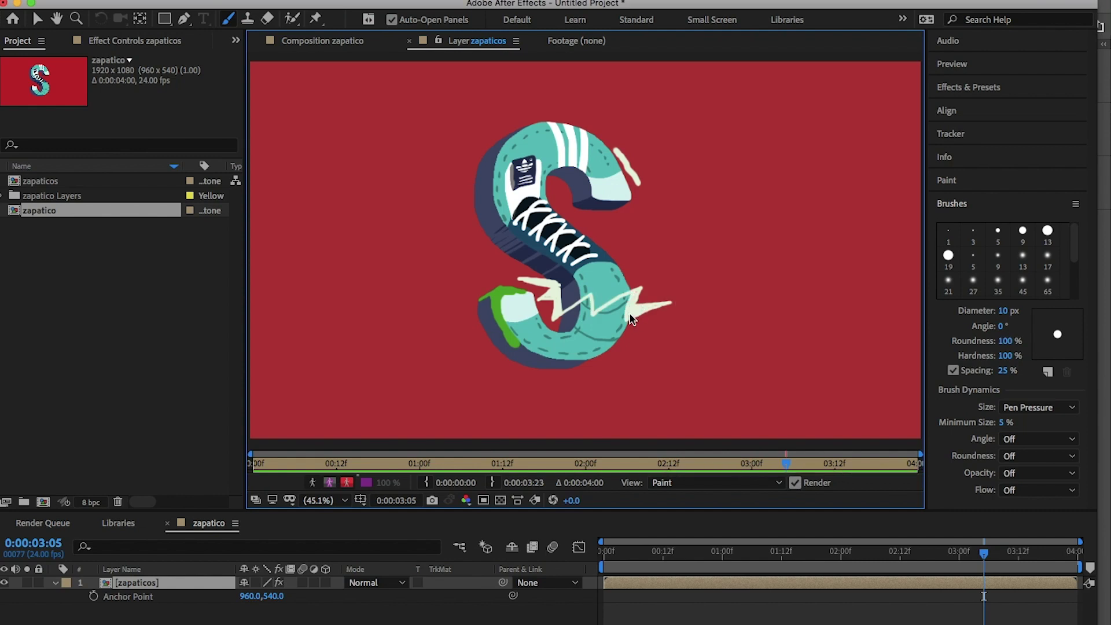
{"action": "left_click_drag", "start_coordinate": [516, 232], "coordinate": [494, 239]}
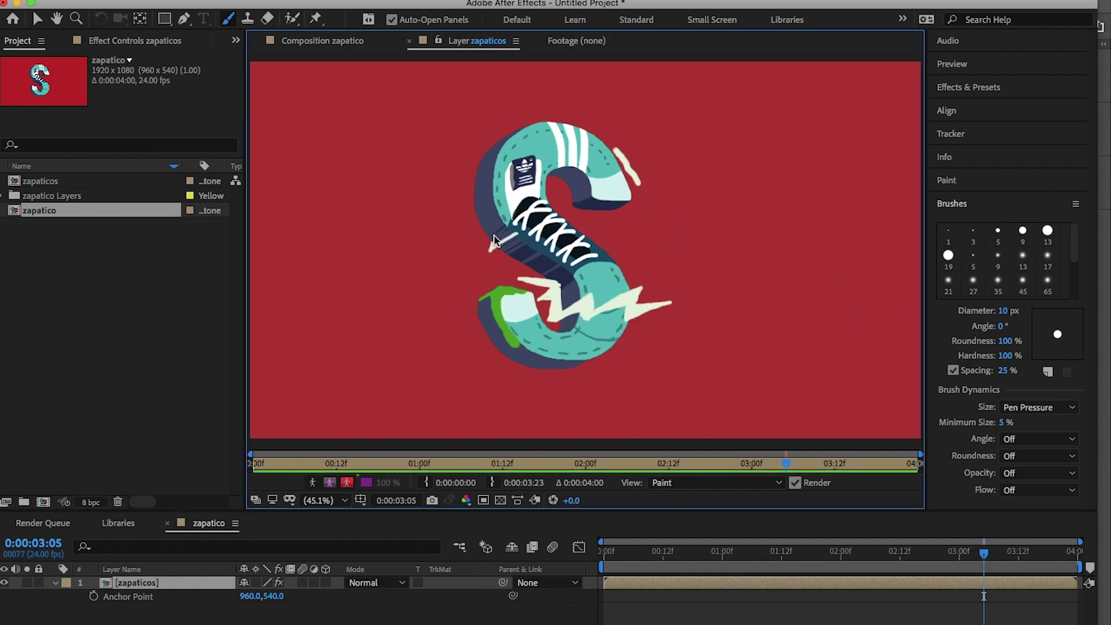
{"action": "mouse_move", "coordinate": [685, 229]}
{"action": "left_mouse_down"}
{"action": "mouse_move", "coordinate": [593, 235]}
{"action": "mouse_move", "coordinate": [627, 221]}
{"action": "left_mouse_up"}
Paint pale lightning bolts spreading outward on both sides of the S at 0:00:03:06 and 0:00:03:07.
{"action": "mouse_move", "coordinate": [983, 557]}
{"action": "left_mouse_down"}
{"action": "mouse_move", "coordinate": [968, 566]}
{"action": "mouse_move", "coordinate": [988, 569]}
{"action": "left_mouse_up"}
{"action": "mouse_move", "coordinate": [474, 204]}
{"action": "left_mouse_down"}
{"action": "mouse_move", "coordinate": [521, 153]}
{"action": "mouse_move", "coordinate": [550, 145]}
{"action": "left_mouse_up"}
{"action": "left_click_drag", "start_coordinate": [480, 167], "coordinate": [440, 231]}
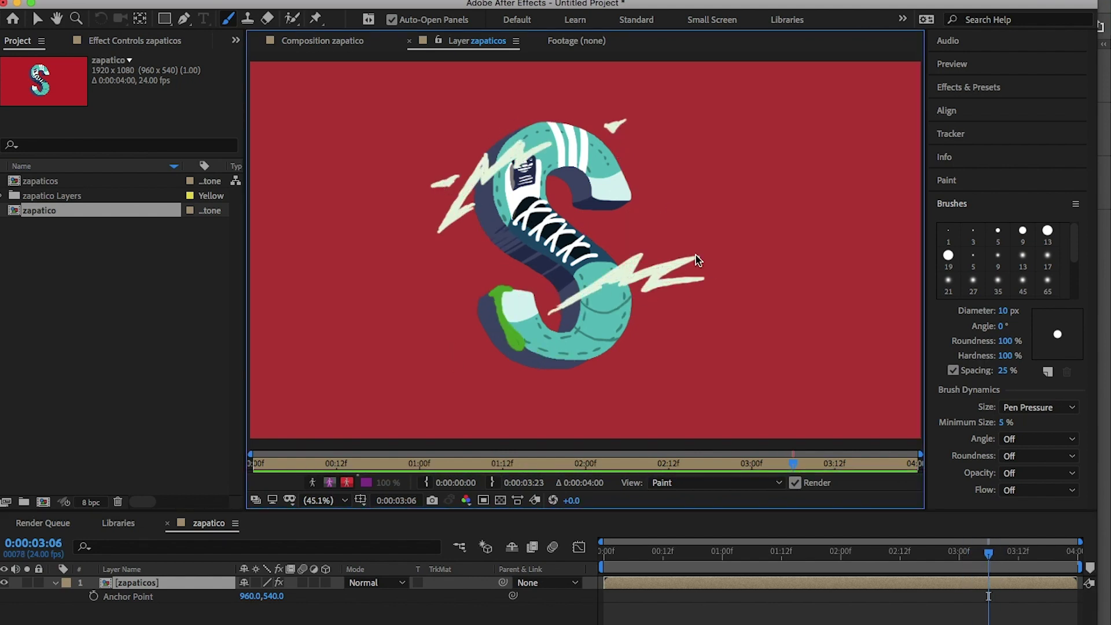
{"action": "mouse_move", "coordinate": [988, 556]}
{"action": "left_mouse_down"}
{"action": "mouse_move", "coordinate": [979, 565]}
{"action": "mouse_move", "coordinate": [993, 568]}
{"action": "left_mouse_up"}
{"action": "mouse_move", "coordinate": [603, 292]}
{"action": "left_mouse_down"}
{"action": "mouse_move", "coordinate": [676, 284]}
{"action": "mouse_move", "coordinate": [607, 286]}
{"action": "left_mouse_up"}
{"action": "mouse_move", "coordinate": [461, 141]}
{"action": "left_mouse_down"}
{"action": "mouse_move", "coordinate": [454, 179]}
{"action": "mouse_move", "coordinate": [492, 146]}
{"action": "mouse_move", "coordinate": [483, 129]}
{"action": "mouse_move", "coordinate": [438, 202]}
{"action": "left_mouse_up"}
Paint a bolt flying off to the right of the S at 0:00:03:08 and a smaller, farther one at 0:00:03:09.
{"action": "left_click_drag", "start_coordinate": [993, 556], "coordinate": [998, 566]}
{"action": "mouse_move", "coordinate": [648, 262]}
{"action": "left_mouse_down"}
{"action": "mouse_move", "coordinate": [727, 239]}
{"action": "mouse_move", "coordinate": [639, 263]}
{"action": "left_mouse_up"}
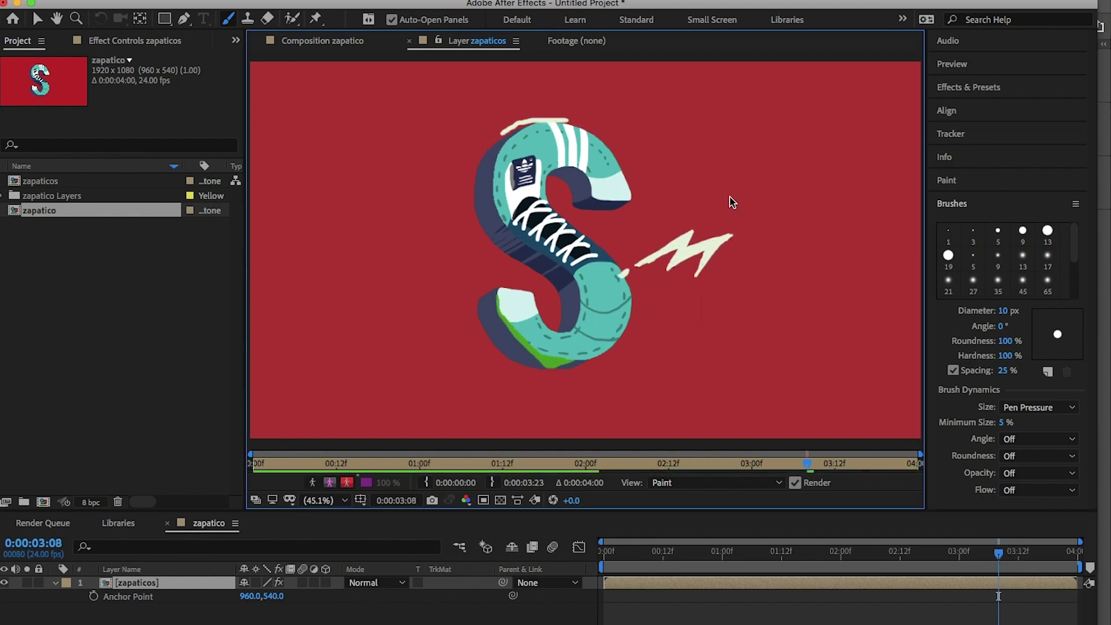
{"action": "left_click_drag", "start_coordinate": [999, 557], "coordinate": [1005, 561]}
{"action": "mouse_move", "coordinate": [689, 238]}
{"action": "left_mouse_down"}
{"action": "mouse_move", "coordinate": [712, 244]}
{"action": "mouse_move", "coordinate": [733, 212]}
{"action": "left_mouse_up"}
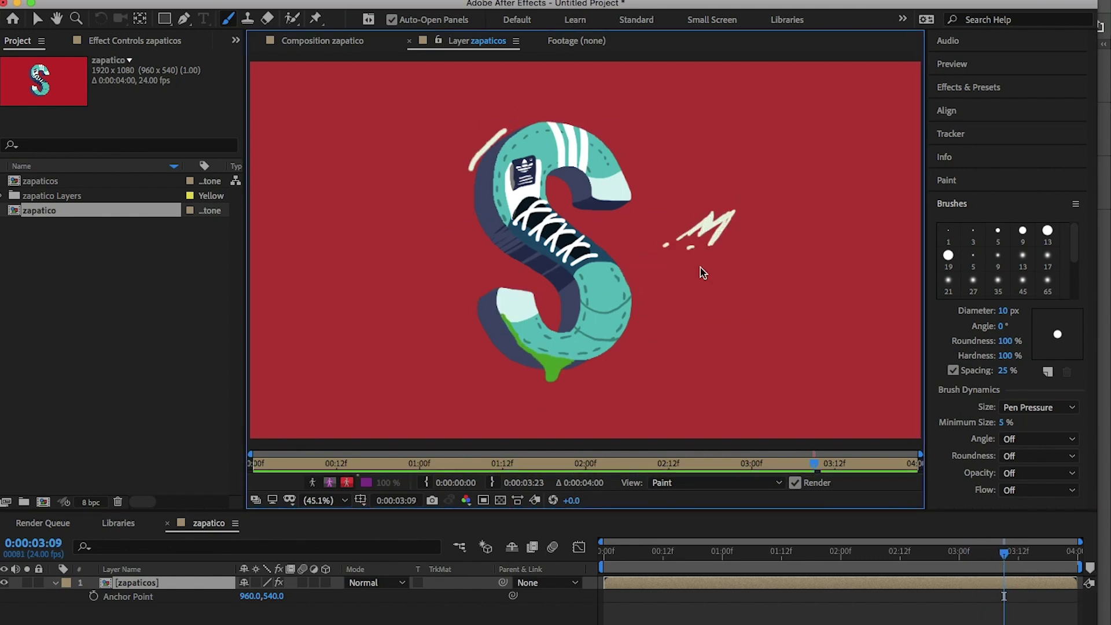
Add a small zigzag inside the lower curve and a bolt above the S's upper left at 0:00:03:08, continuing them at 0:00:03:09.
{"action": "left_click", "coordinate": [999, 556]}
{"action": "left_click_drag", "start_coordinate": [629, 270], "coordinate": [620, 276]}
{"action": "left_click_drag", "start_coordinate": [999, 555], "coordinate": [999, 554]}
{"action": "left_click_drag", "start_coordinate": [451, 162], "coordinate": [485, 122]}
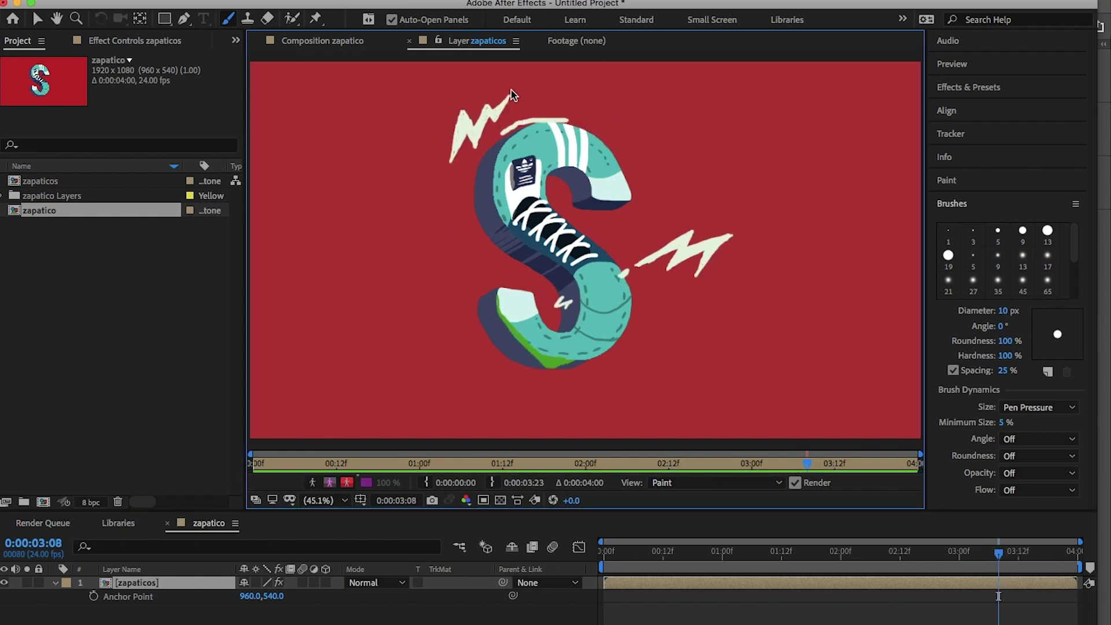
{"action": "key", "text": "Page_Down"}
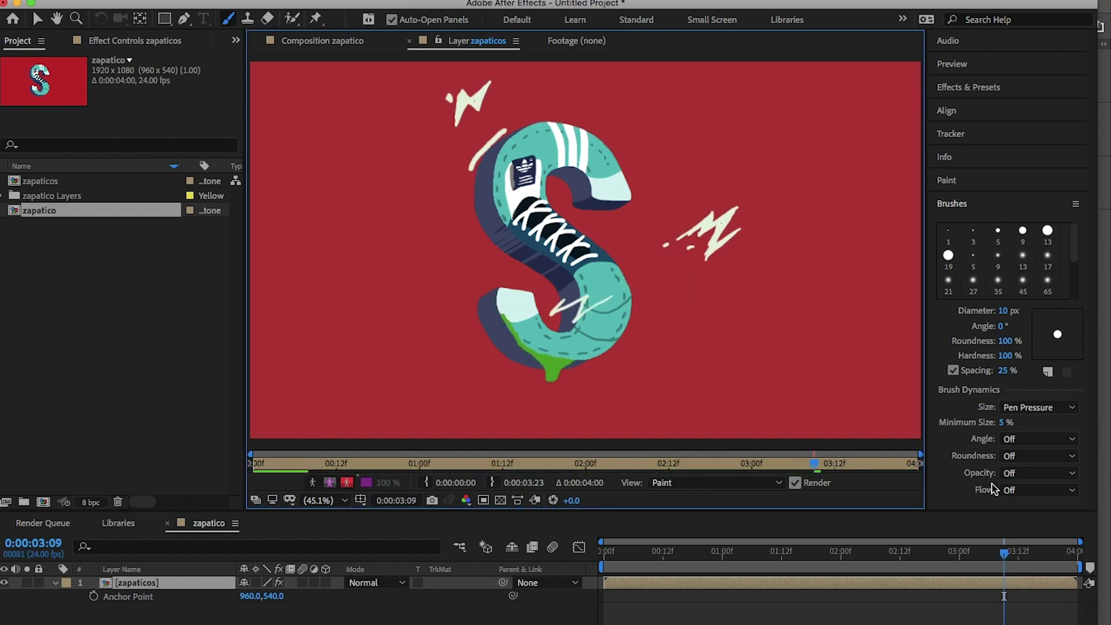
Paint fading bolt fragments at 0:00:03:10, undo the stray stroke and go back to 0:00:03:01.
{"action": "key", "text": "Page_Down"}
{"action": "mouse_move", "coordinate": [458, 110]}
{"action": "left_mouse_down"}
{"action": "mouse_move", "coordinate": [442, 113]}
{"action": "mouse_move", "coordinate": [412, 158]}
{"action": "left_mouse_up"}
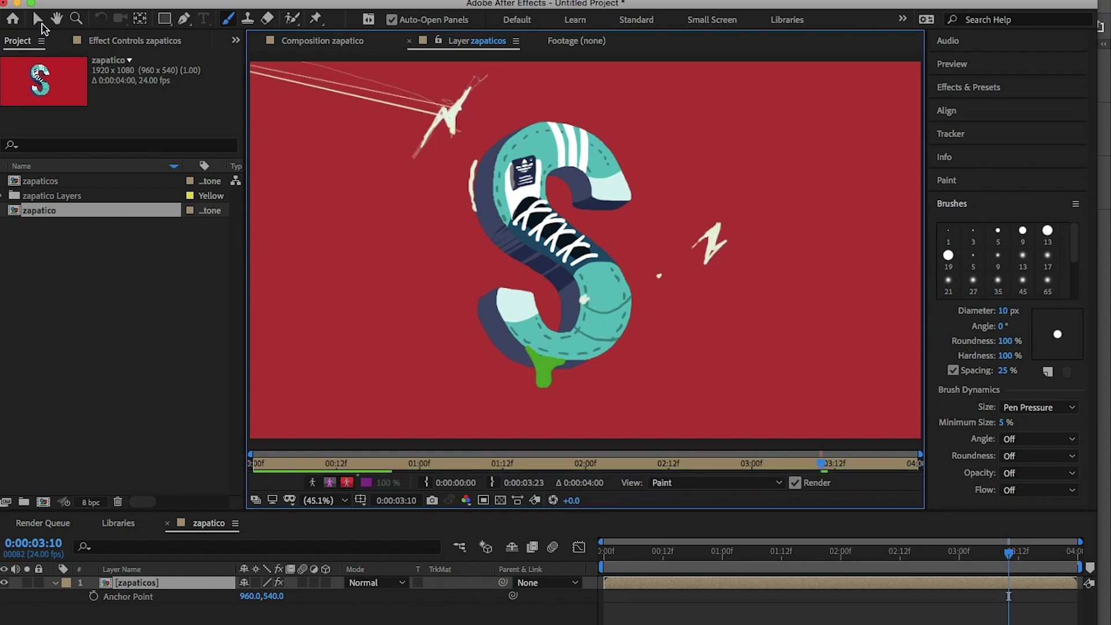
{"action": "key", "text": "ctrl+z"}
{"action": "left_click", "coordinate": [969, 553]}
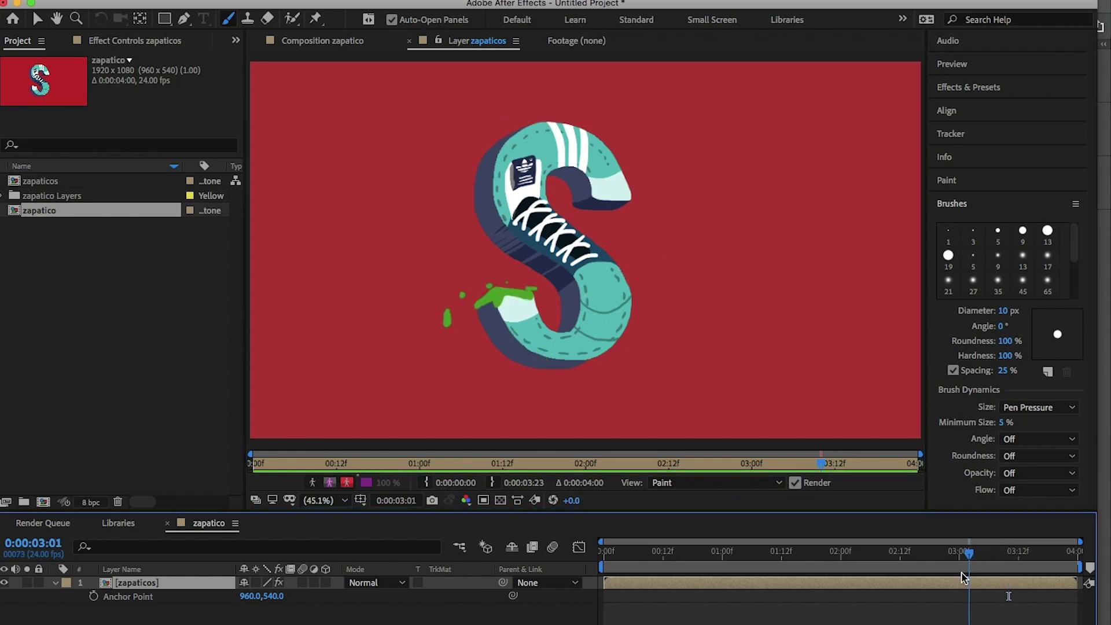
Paint dark green shading along the side edges of the green S around 0:00:02:10, undoing a stray dab first.
{"action": "mouse_move", "coordinate": [1034, 555]}
{"action": "left_mouse_down"}
{"action": "mouse_move", "coordinate": [919, 554]}
{"action": "mouse_move", "coordinate": [1041, 541]}
{"action": "mouse_move", "coordinate": [886, 542]}
{"action": "left_mouse_up"}
{"action": "left_click", "coordinate": [681, 150]}
{"action": "key", "text": "super+z"}
{"action": "key", "text": "Page_Down"}
{"action": "key", "text": "Page_Down"}
{"action": "left_click", "coordinate": [974, 204]}
{"action": "left_click", "coordinate": [549, 184]}
{"action": "left_click_drag", "start_coordinate": [585, 195], "coordinate": [629, 203]}
{"action": "mouse_move", "coordinate": [500, 138]}
{"action": "left_mouse_down"}
{"action": "mouse_move", "coordinate": [563, 322]}
{"action": "mouse_move", "coordinate": [487, 150]}
{"action": "left_mouse_up"}
{"action": "left_click_drag", "start_coordinate": [485, 157], "coordinate": [564, 318]}
{"action": "mouse_move", "coordinate": [498, 307]}
{"action": "left_mouse_down"}
{"action": "mouse_move", "coordinate": [475, 332]}
{"action": "mouse_move", "coordinate": [541, 366]}
{"action": "left_mouse_up"}
At 0:00:02:07, set the brush to 32 px with 50% minimum size and paint dollar-sign bars on top of the S.
{"action": "left_click", "coordinate": [891, 546]}
{"action": "mouse_move", "coordinate": [891, 551]}
{"action": "left_mouse_down"}
{"action": "mouse_move", "coordinate": [1016, 551]}
{"action": "mouse_move", "coordinate": [825, 551]}
{"action": "mouse_move", "coordinate": [874, 551]}
{"action": "left_mouse_up"}
{"action": "left_click", "coordinate": [951, 445]}
{"action": "left_click_drag", "start_coordinate": [1003, 422], "coordinate": [1016, 423]}
{"action": "mouse_move", "coordinate": [529, 126]}
{"action": "left_mouse_down"}
{"action": "mouse_move", "coordinate": [527, 109]}
{"action": "mouse_move", "coordinate": [544, 120]}
{"action": "left_mouse_up"}
{"action": "left_click", "coordinate": [946, 181]}
{"action": "left_click", "coordinate": [1058, 209]}
{"action": "left_click", "coordinate": [953, 446]}
{"action": "left_click_drag", "start_coordinate": [1004, 422], "coordinate": [1020, 423]}
{"action": "left_click_drag", "start_coordinate": [540, 99], "coordinate": [527, 113]}
{"action": "left_click_drag", "start_coordinate": [1003, 311], "coordinate": [1015, 310]}
{"action": "mouse_move", "coordinate": [526, 109]}
{"action": "left_mouse_down"}
{"action": "mouse_move", "coordinate": [543, 119]}
{"action": "mouse_move", "coordinate": [531, 120]}
{"action": "left_mouse_up"}
Paint the beginnings of the bars above the S at 0:00:02:06 and 0:00:02:05, and check the neighbouring frames.
{"action": "key", "text": "Page_Up"}
{"action": "left_click_drag", "start_coordinate": [555, 118], "coordinate": [560, 97]}
{"action": "key", "text": "Page_Up"}
{"action": "left_click_drag", "start_coordinate": [514, 129], "coordinate": [527, 123]}
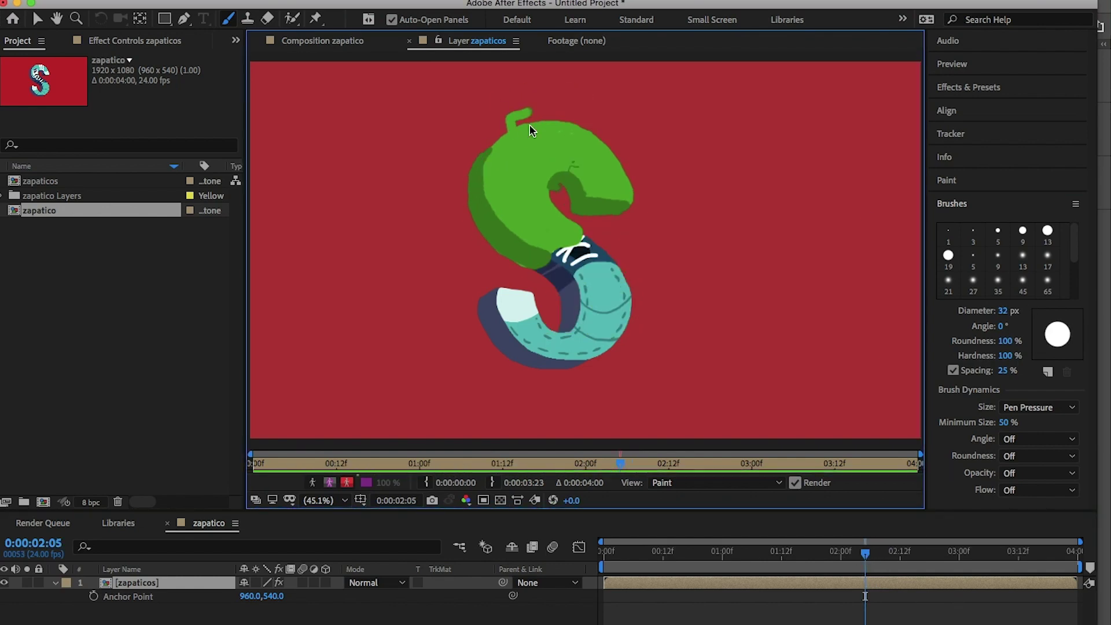
{"action": "key", "text": "Page_Up"}
{"action": "key", "text": "Page_Down"}
{"action": "key", "text": "Page_Down"}
{"action": "key", "text": "Page_Down"}
{"action": "key", "text": "Page_Down"}
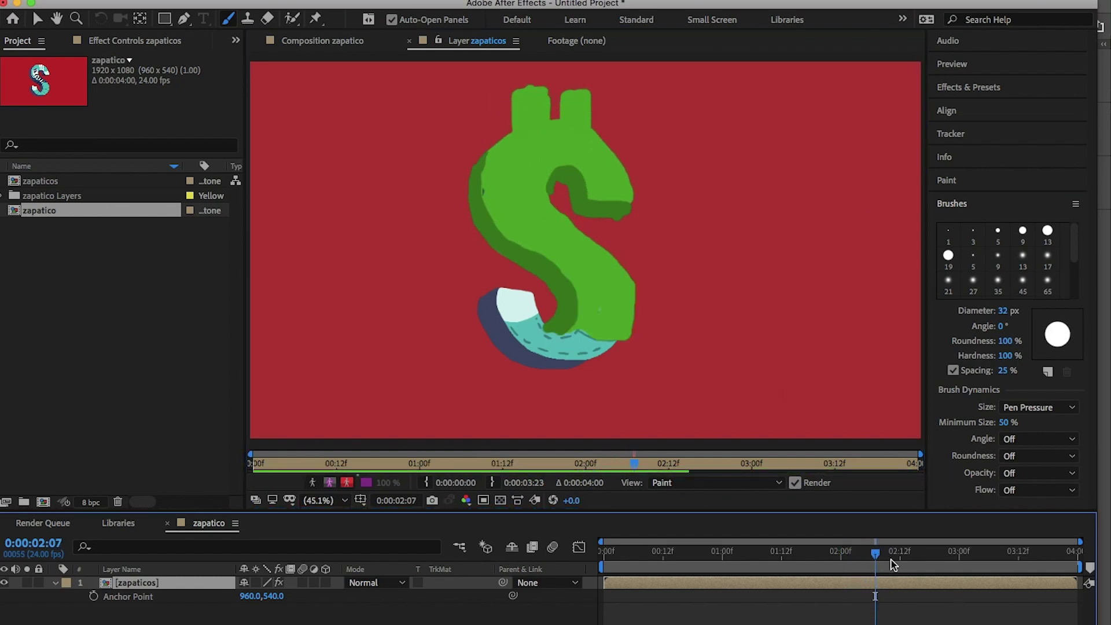
At 0:00:02:10, paint the bars above and below the S and short green dashes around it.
{"action": "key", "text": "Page_Down"}
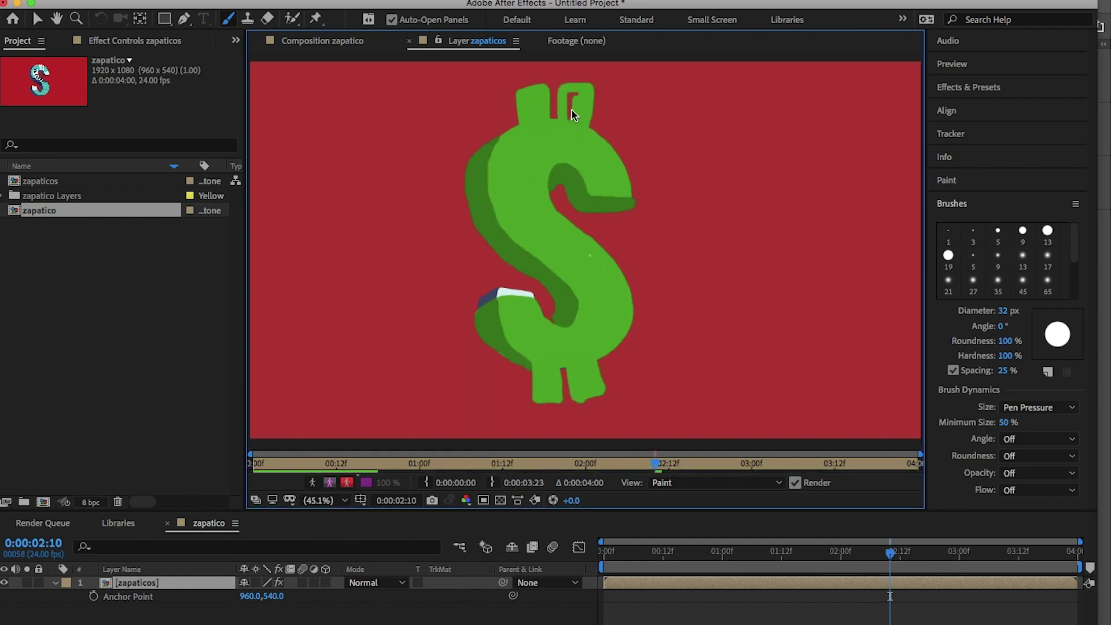
{"action": "left_click", "coordinate": [932, 556]}
{"action": "left_click_drag", "start_coordinate": [933, 556], "coordinate": [905, 560]}
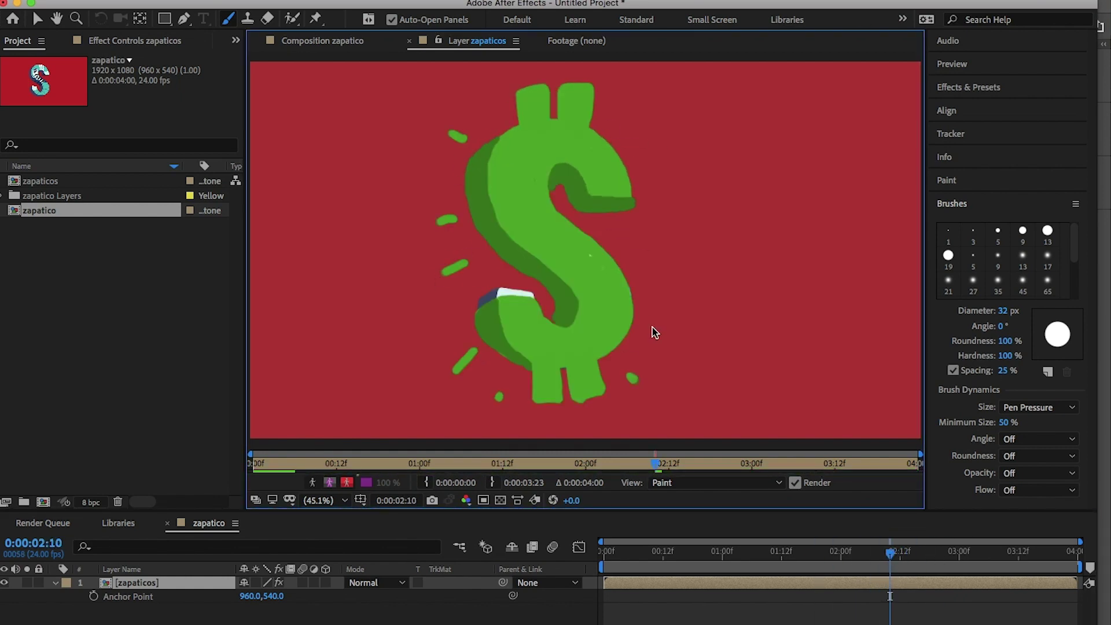
Paint a wide ring of short green dashes around the S at 0:00:02:12.
{"action": "key", "text": "Page_Down"}
{"action": "key", "text": "Page_Down"}
{"action": "left_click_drag", "start_coordinate": [365, 170], "coordinate": [385, 171]}
{"action": "left_click_drag", "start_coordinate": [427, 79], "coordinate": [432, 87]}
{"action": "left_click", "coordinate": [568, 73]}
{"action": "left_click_drag", "start_coordinate": [680, 110], "coordinate": [697, 103]}
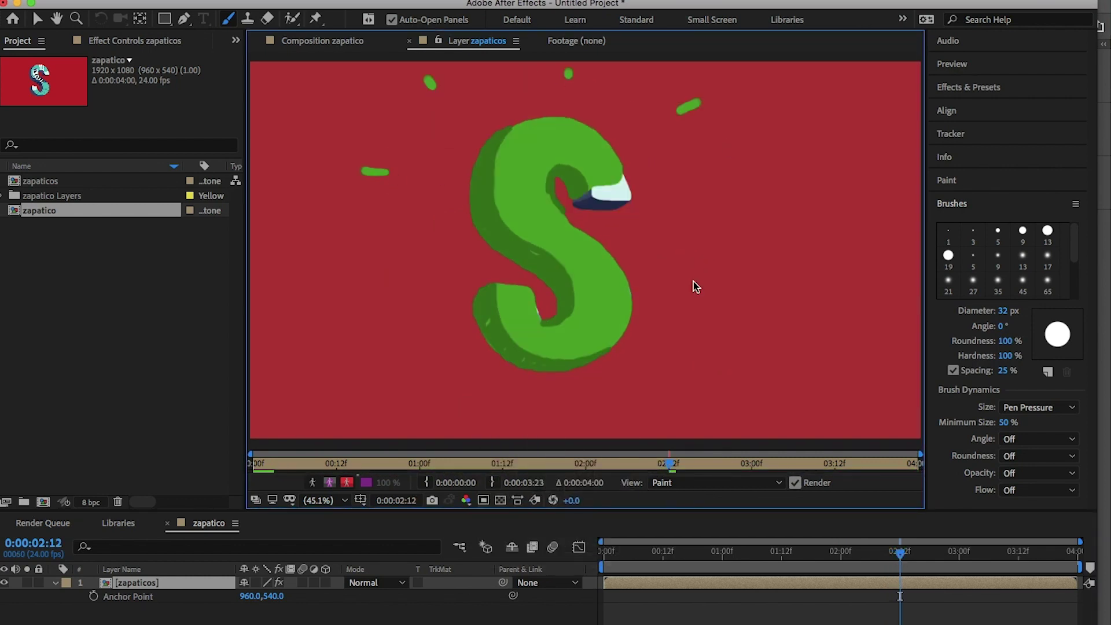
{"action": "left_click_drag", "start_coordinate": [697, 281], "coordinate": [714, 280]}
{"action": "left_click_drag", "start_coordinate": [669, 379], "coordinate": [677, 391]}
{"action": "left_click", "coordinate": [596, 431]}
{"action": "left_click_drag", "start_coordinate": [426, 354], "coordinate": [451, 413]}
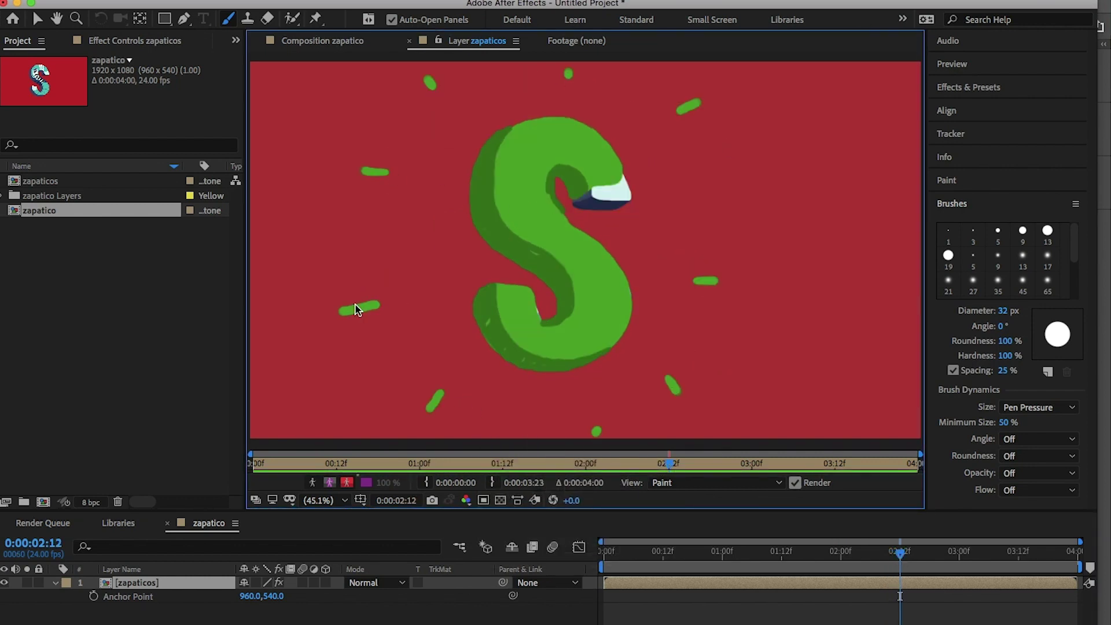
Open the nested zapaticos composition from the zapatico composition and enlarge the timeline area.
{"action": "left_click_drag", "start_coordinate": [900, 552], "coordinate": [737, 571]}
{"action": "left_click", "coordinate": [322, 41]}
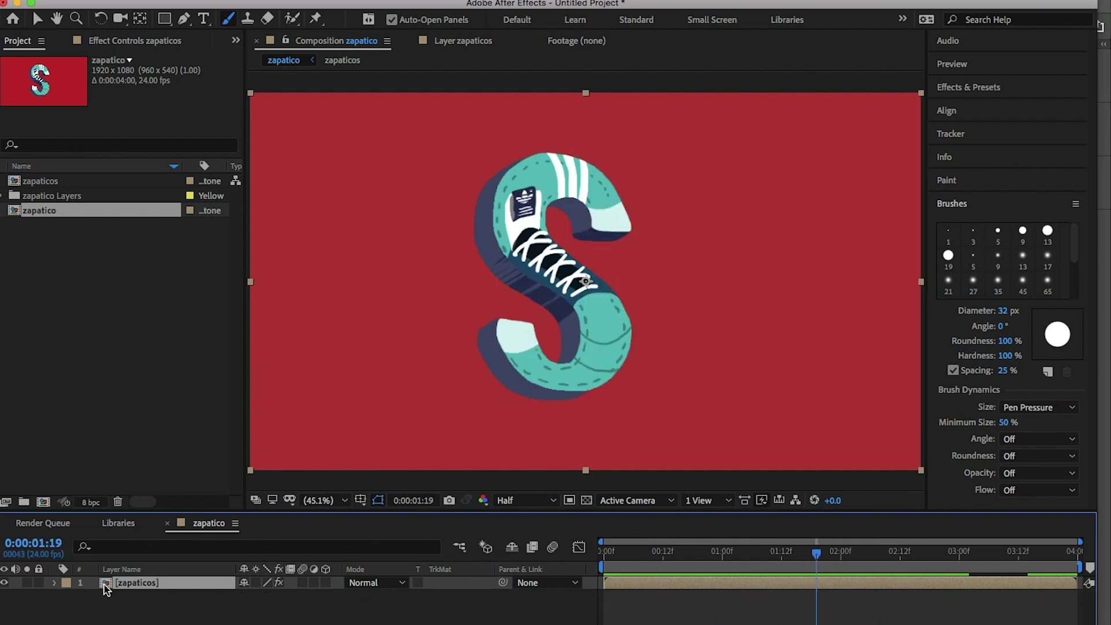
{"action": "double_click", "coordinate": [106, 584]}
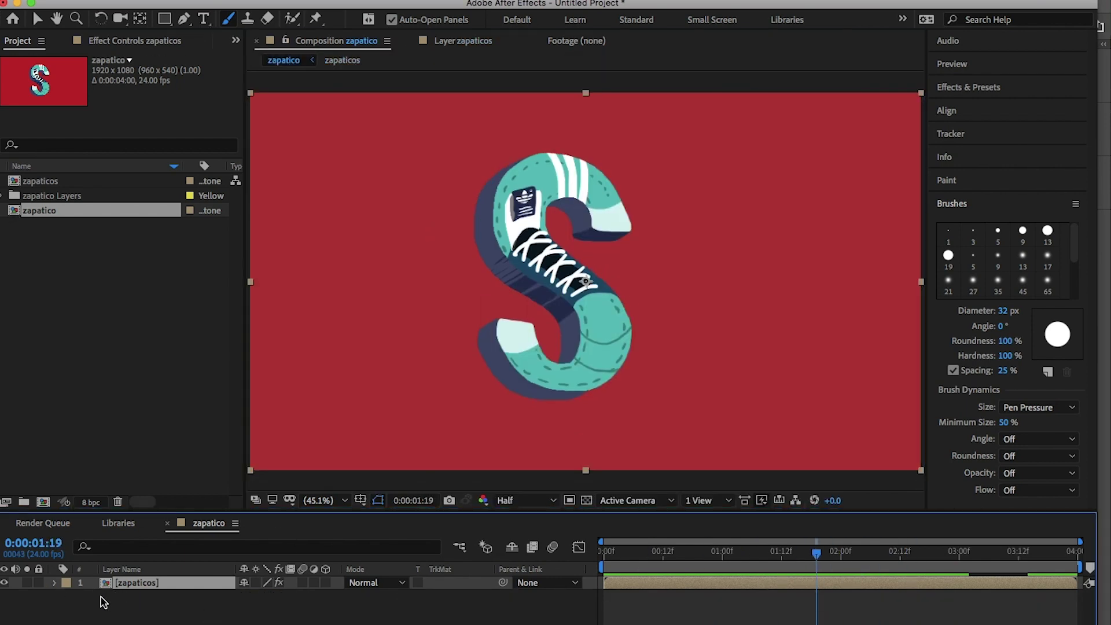
{"action": "double_click", "coordinate": [106, 584]}
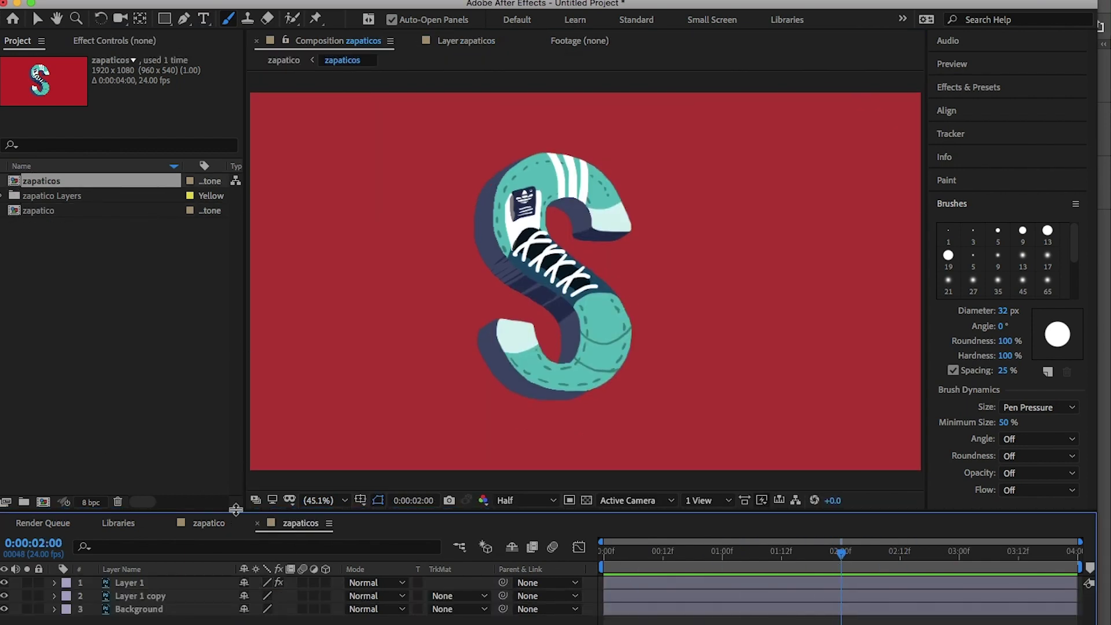
{"action": "left_click_drag", "start_coordinate": [236, 509], "coordinate": [236, 459]}
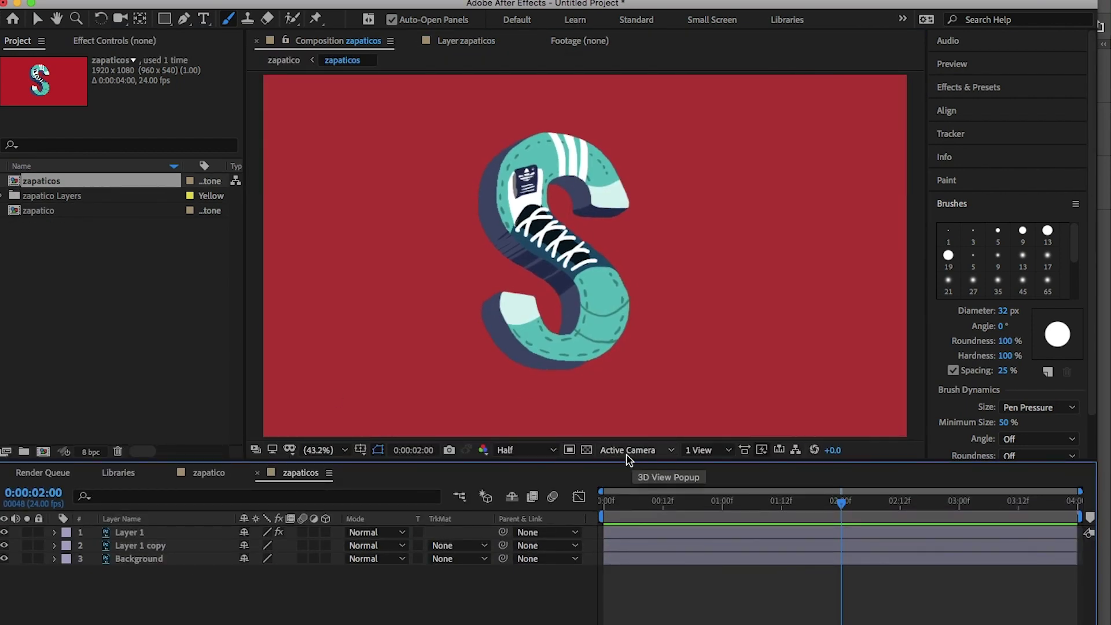
Try to mask Layer 1 copy with a loose path following the front face of the S at 0:00:00:00.
{"action": "left_click", "coordinate": [145, 545]}
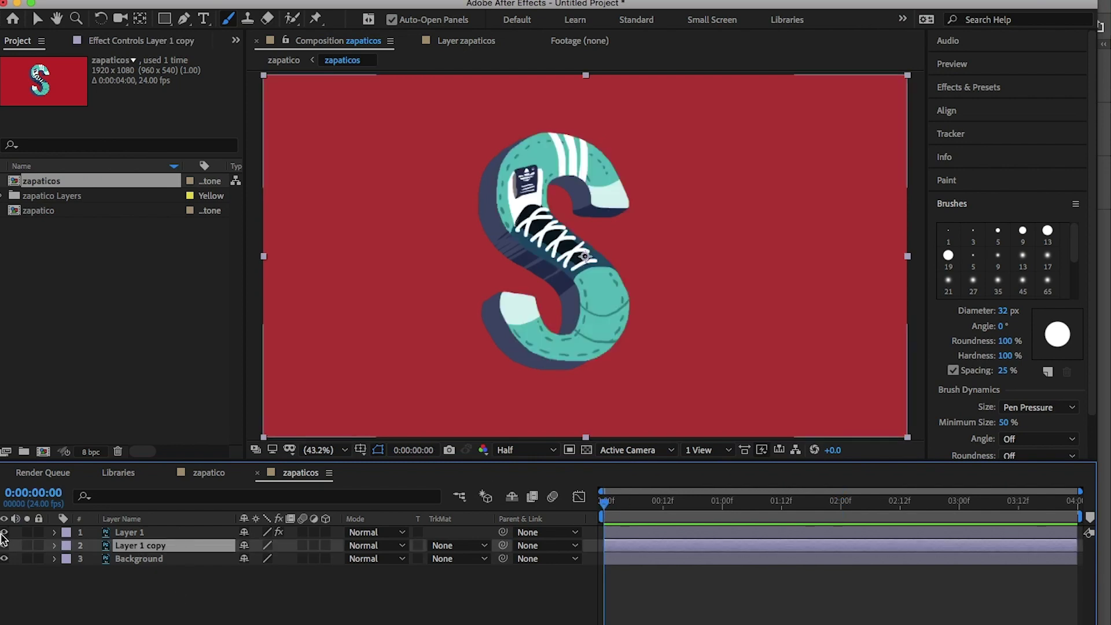
{"action": "key", "text": "g"}
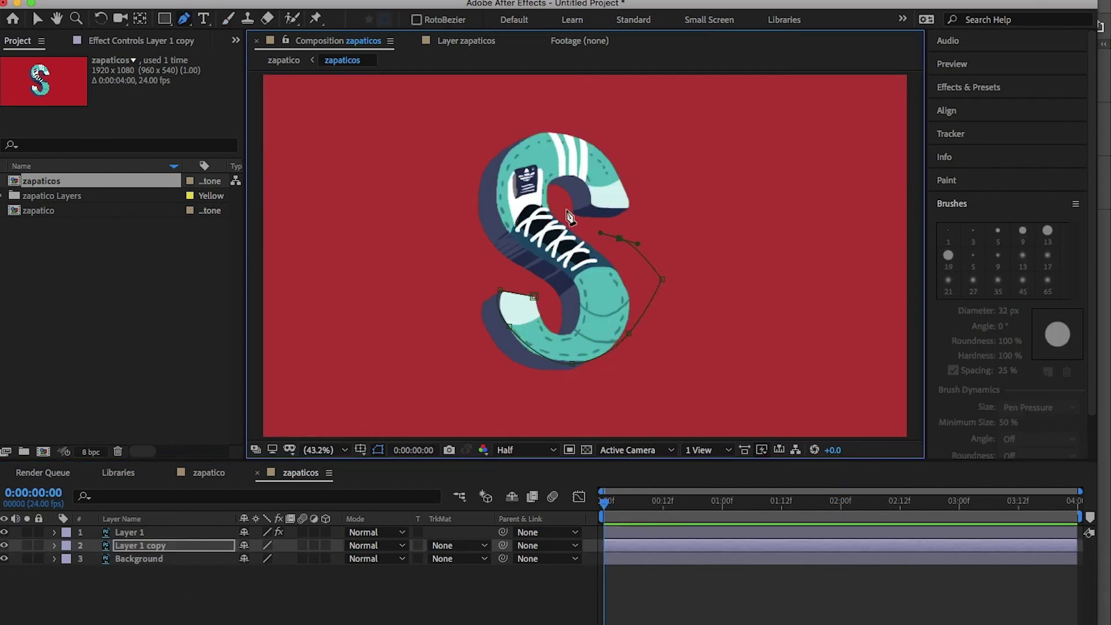
{"action": "left_click_drag", "start_coordinate": [565, 207], "coordinate": [553, 194]}
{"action": "left_click_drag", "start_coordinate": [554, 178], "coordinate": [573, 172]}
{"action": "left_click_drag", "start_coordinate": [585, 182], "coordinate": [591, 190]}
{"action": "left_click", "coordinate": [592, 206]}
{"action": "left_click", "coordinate": [626, 207]}
{"action": "left_click_drag", "start_coordinate": [511, 151], "coordinate": [504, 157]}
{"action": "left_click_drag", "start_coordinate": [498, 184], "coordinate": [498, 203]}
{"action": "left_click_drag", "start_coordinate": [514, 235], "coordinate": [525, 246]}
{"action": "left_click_drag", "start_coordinate": [571, 275], "coordinate": [576, 281]}
{"action": "left_click_drag", "start_coordinate": [579, 299], "coordinate": [580, 311]}
{"action": "left_click_drag", "start_coordinate": [573, 329], "coordinate": [530, 285]}
Invert the trial mask on Layer 1 copy and keyframe its Mask Path up to 0:00:00:10.
{"action": "key", "text": "m"}
{"action": "left_click", "coordinate": [297, 572]}
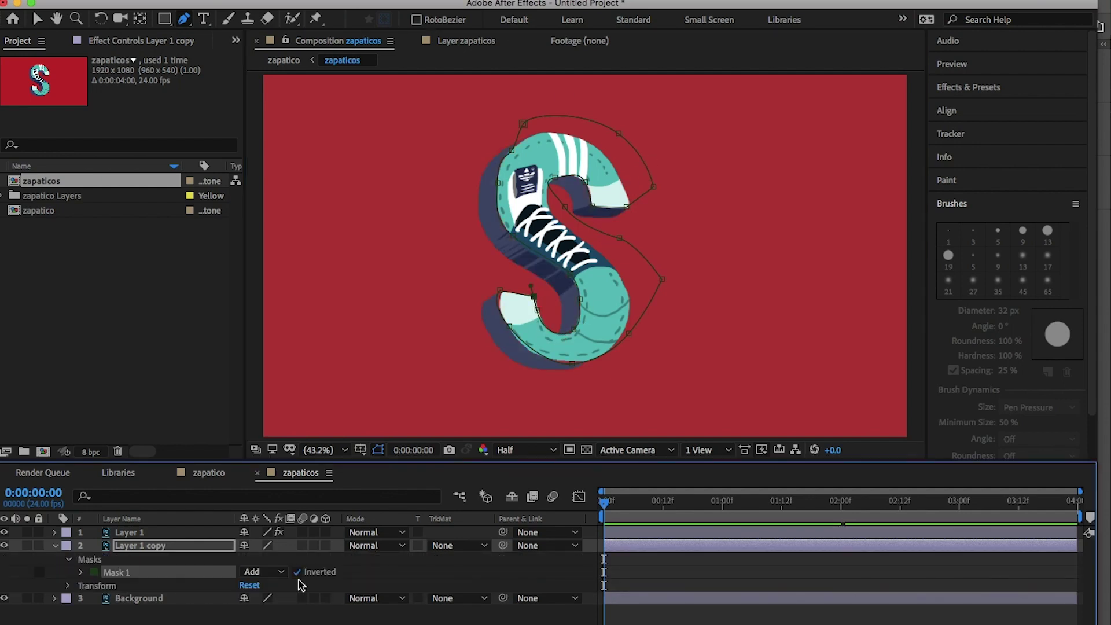
{"action": "left_click", "coordinate": [81, 572]}
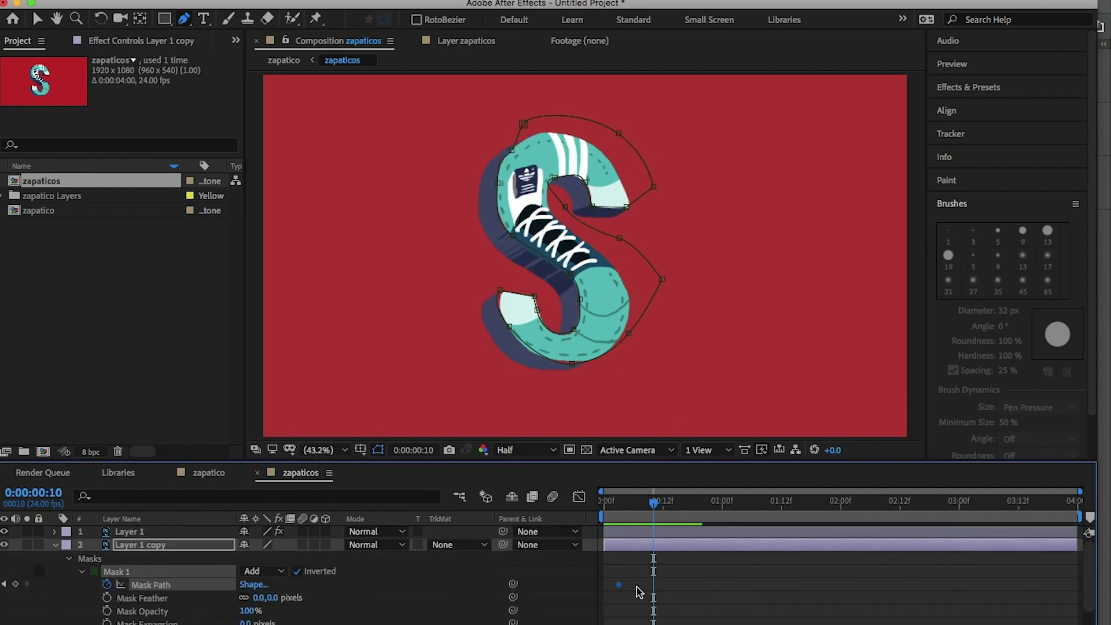
{"action": "left_click_drag", "start_coordinate": [636, 586], "coordinate": [653, 585]}
Return to the first frame and delete the trial mask from Layer 1 copy.
{"action": "key", "text": "Home"}
{"action": "key", "text": "v"}
{"action": "double_click", "coordinate": [648, 264]}
{"action": "left_click_drag", "start_coordinate": [648, 264], "coordinate": [650, 263]}
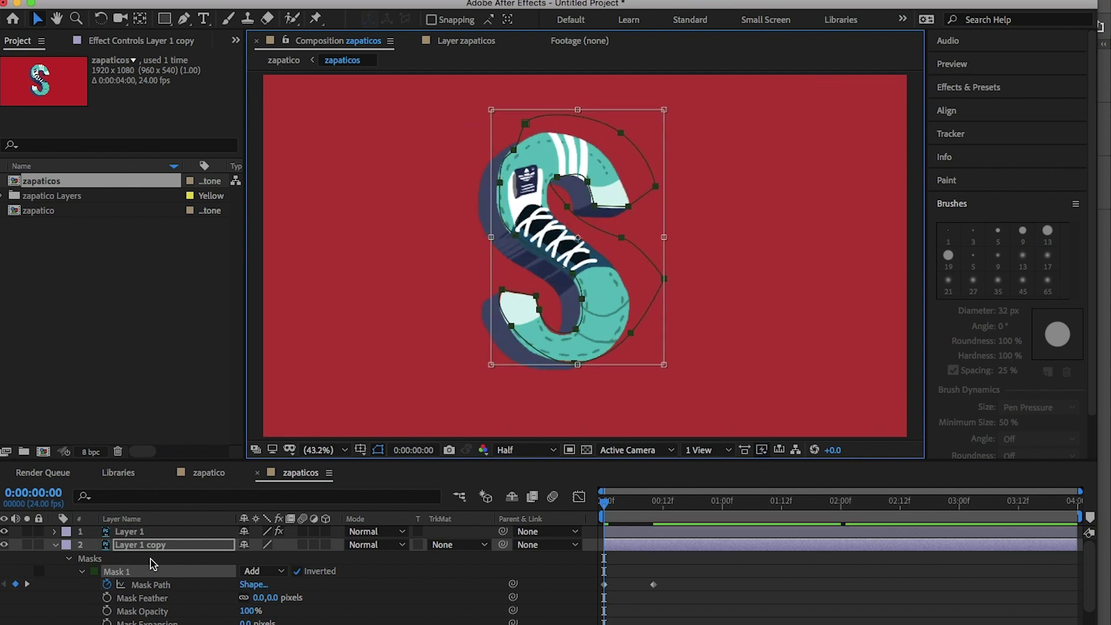
{"action": "key", "text": "Delete"}
Draw a closed Pen mask on Layer 1 copy tightly around the front face of the S.
{"action": "key", "text": "g"}
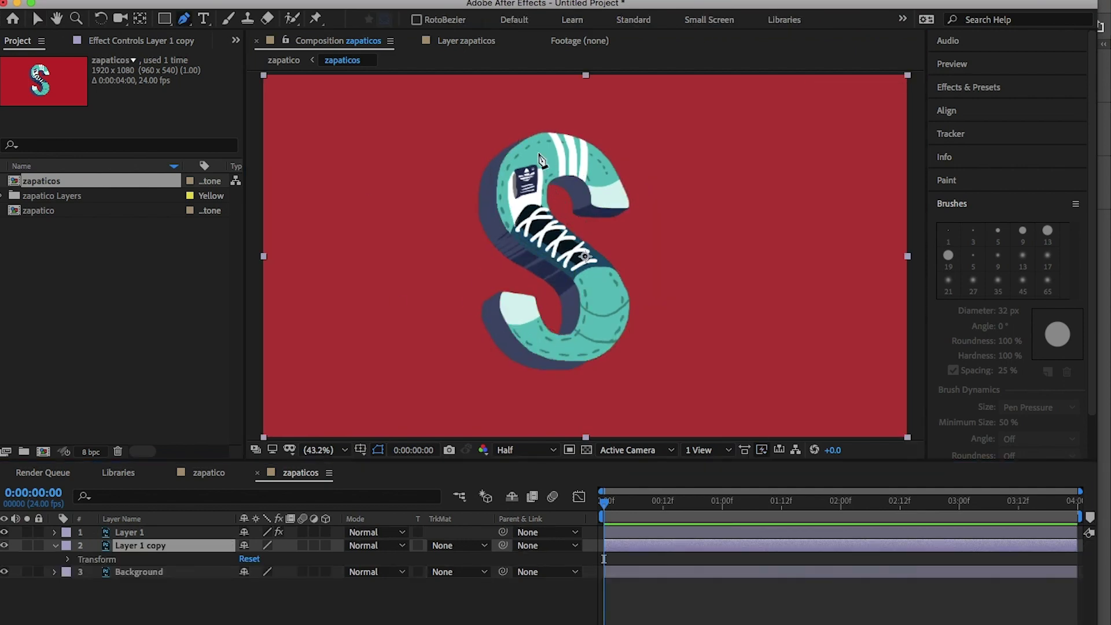
{"action": "left_click", "coordinate": [627, 206]}
{"action": "left_click", "coordinate": [592, 206]}
{"action": "left_click_drag", "start_coordinate": [573, 177], "coordinate": [553, 176]}
{"action": "left_click", "coordinate": [632, 303]}
{"action": "left_click", "coordinate": [609, 350]}
{"action": "left_click_drag", "start_coordinate": [557, 362], "coordinate": [534, 359]}
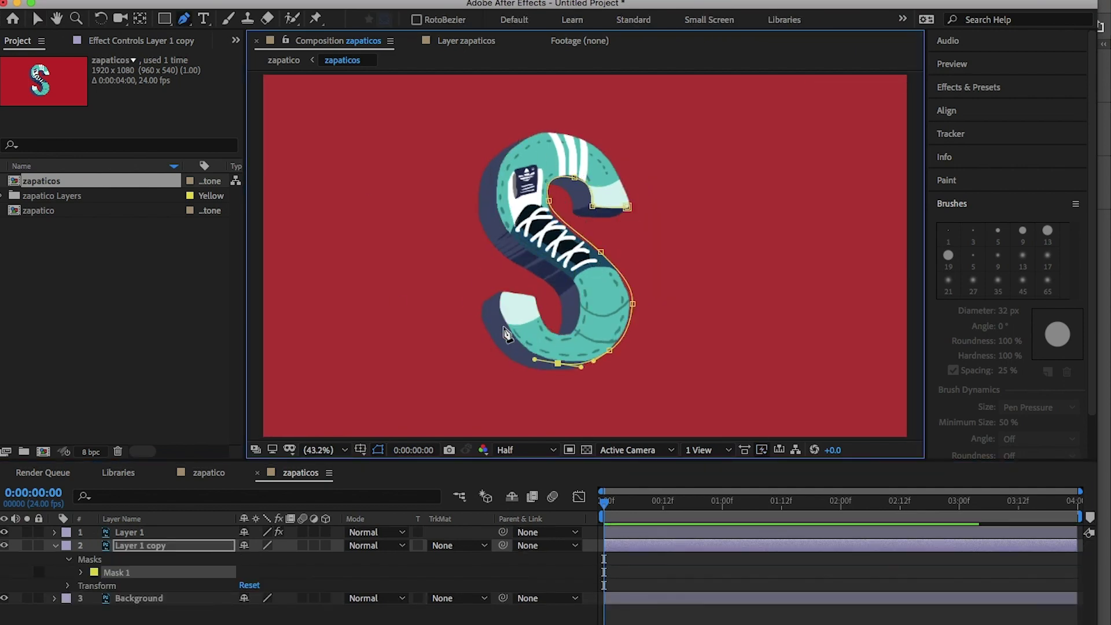
{"action": "left_click", "coordinate": [601, 154]}
{"action": "left_click", "coordinate": [623, 181]}
{"action": "left_click", "coordinate": [627, 206]}
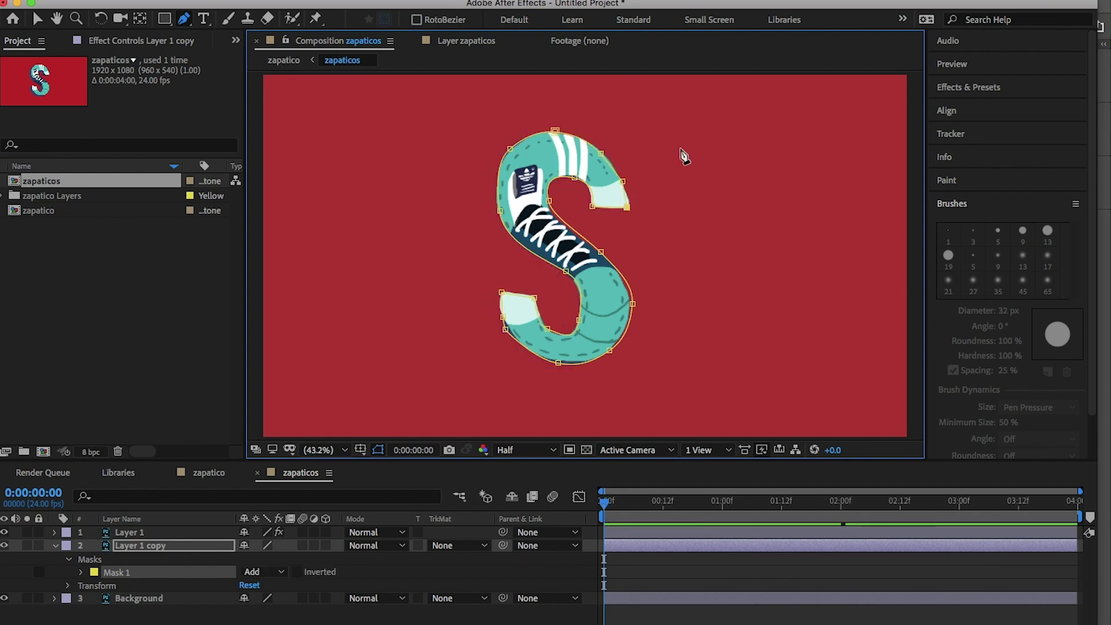
Add a Mask Path keyframe for the new mask at 0:00:00:00.
{"action": "key", "text": "v"}
{"action": "left_click", "coordinate": [81, 572]}
{"action": "left_click", "coordinate": [107, 585]}
{"action": "left_click", "coordinate": [621, 590]}
{"action": "left_click", "coordinate": [604, 584]}
At 0:00:00:09, move the mask points outward around the S's dark side faces to reveal its full depth.
{"action": "left_click", "coordinate": [648, 501]}
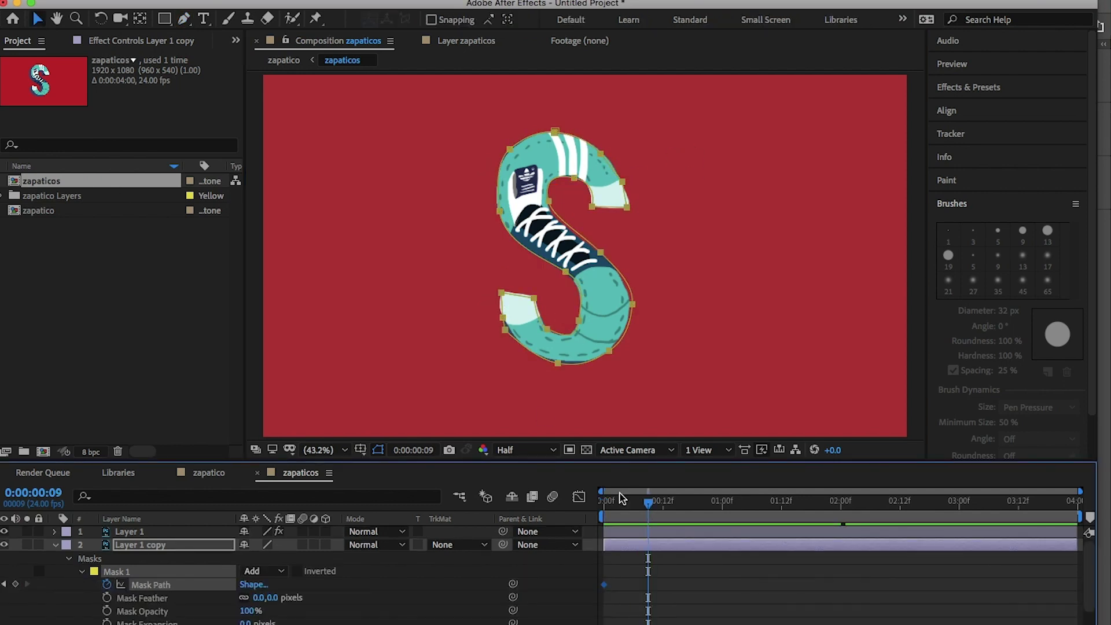
{"action": "left_click_drag", "start_coordinate": [503, 223], "coordinate": [500, 223]}
{"action": "left_click", "coordinate": [563, 275]}
{"action": "left_click_drag", "start_coordinate": [564, 271], "coordinate": [541, 290]}
{"action": "left_click_drag", "start_coordinate": [498, 210], "coordinate": [466, 221]}
{"action": "left_click_drag", "start_coordinate": [508, 149], "coordinate": [496, 148]}
{"action": "left_click_drag", "start_coordinate": [576, 319], "coordinate": [544, 320]}
{"action": "left_click_drag", "start_coordinate": [499, 292], "coordinate": [477, 297]}
{"action": "left_click_drag", "start_coordinate": [495, 338], "coordinate": [494, 342]}
{"action": "left_click_drag", "start_coordinate": [555, 362], "coordinate": [550, 374]}
{"action": "left_click_drag", "start_coordinate": [572, 176], "coordinate": [567, 189]}
{"action": "left_click_drag", "start_coordinate": [590, 205], "coordinate": [583, 215]}
Preview the mask reveal and apply easing to both Mask Path keyframes.
{"action": "left_click_drag", "start_coordinate": [604, 502], "coordinate": [679, 505]}
{"action": "left_click_drag", "start_coordinate": [665, 594], "coordinate": [599, 578]}
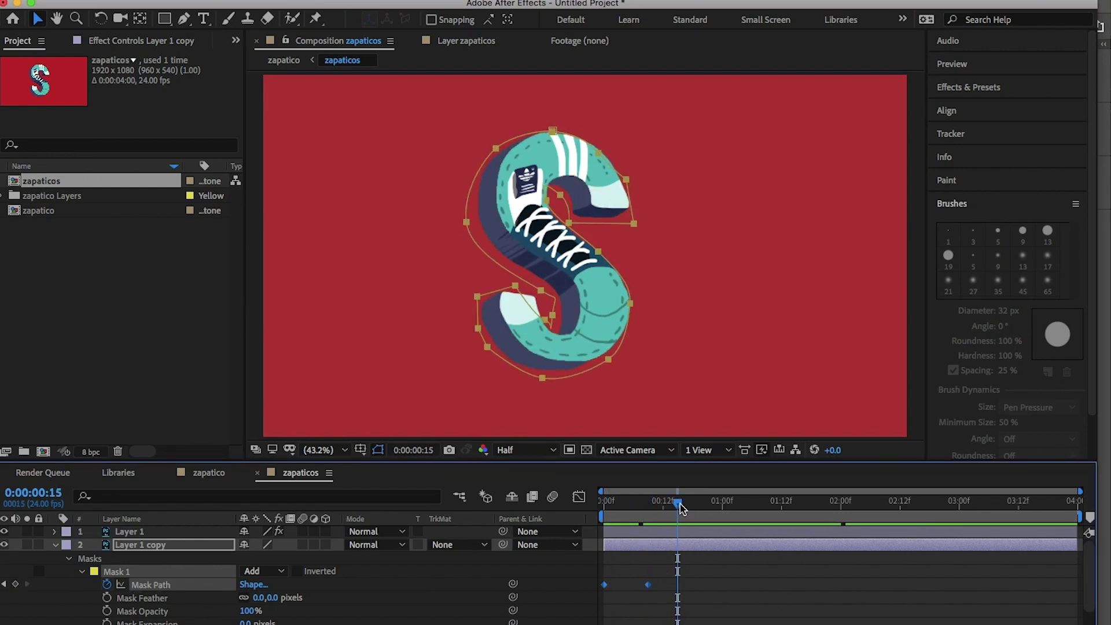
{"action": "right_click", "coordinate": [648, 584]}
{"action": "left_click", "coordinate": [868, 555]}
Pre-compose Layer 1 and Layer 1 copy into a new composition named laS.
{"action": "left_click", "coordinate": [682, 502]}
{"action": "left_click", "coordinate": [55, 544]}
{"action": "left_click", "coordinate": [55, 532]}
{"action": "left_click", "coordinate": [56, 531]}
{"action": "left_click", "coordinate": [179, 545]}
{"action": "left_click", "coordinate": [173, 532], "text": "shift"}
{"action": "right_click", "coordinate": [174, 533]}
{"action": "left_click", "coordinate": [225, 573]}
{"action": "type", "text": "laS"}
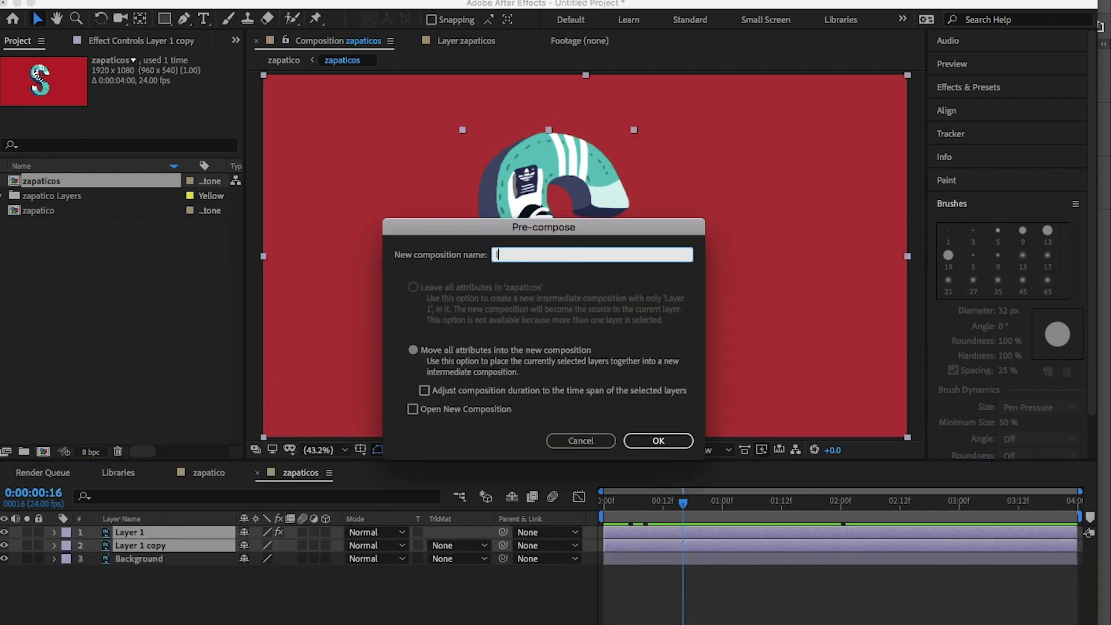
{"action": "left_click", "coordinate": [653, 440]}
Move the laS layer's anchor point to the bottom of the S.
{"action": "left_click_drag", "start_coordinate": [585, 256], "coordinate": [572, 371]}
{"action": "left_click_drag", "start_coordinate": [666, 504], "coordinate": [692, 519]}
Open the laS composition to examine the timing of the depth reveal, and return to zapaticos.
{"action": "double_click", "coordinate": [695, 529]}
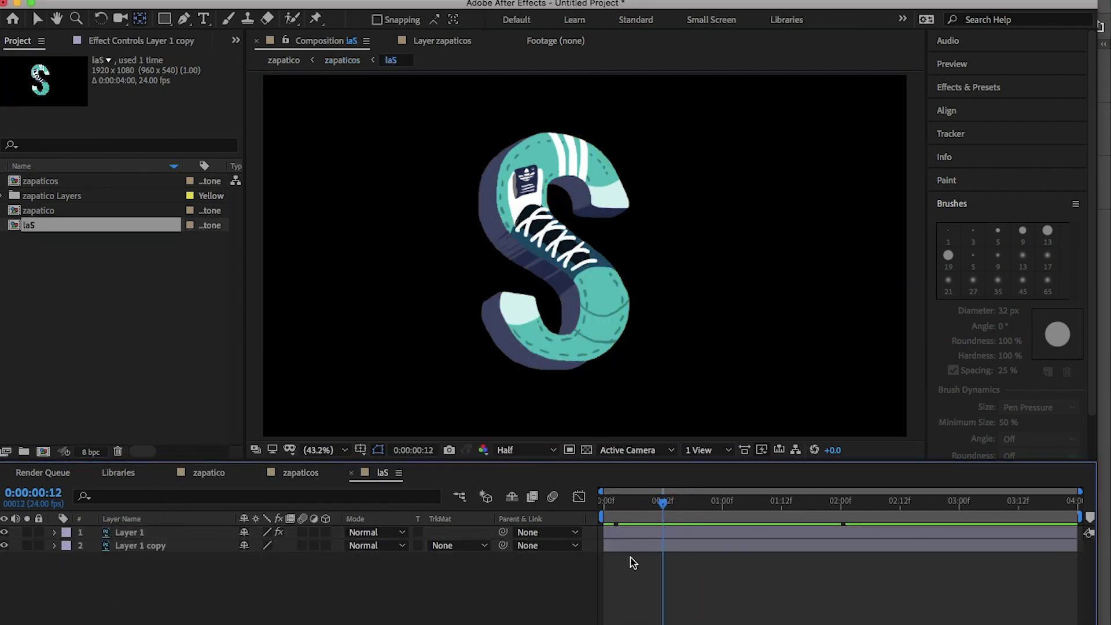
{"action": "key", "text": "Home"}
{"action": "left_click_drag", "start_coordinate": [606, 518], "coordinate": [748, 519]}
{"action": "left_click_drag", "start_coordinate": [748, 519], "coordinate": [605, 519]}
{"action": "left_click_drag", "start_coordinate": [666, 547], "coordinate": [677, 547]}
{"action": "left_click_drag", "start_coordinate": [666, 516], "coordinate": [701, 523]}
{"action": "left_click", "coordinate": [300, 473]}
Show the laS layer's transform properties and keyframe its Scale from 44% at 0:00:01:00.
{"action": "left_click", "coordinate": [54, 531]}
{"action": "key", "text": "alt+shift+s"}
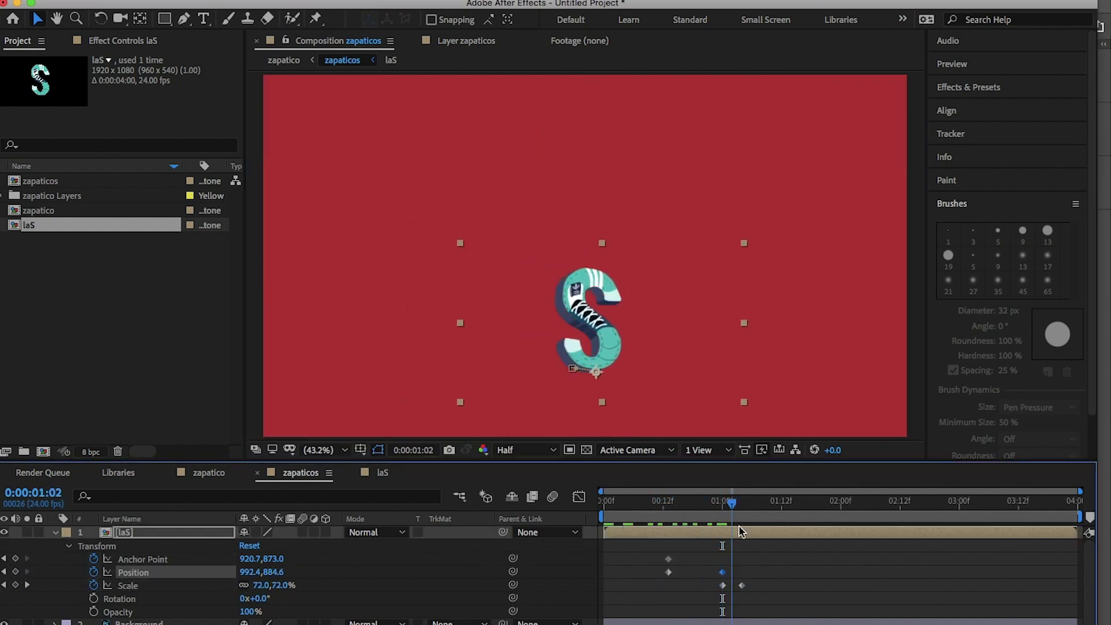
Undo the last Position change and move the Anchor Point and Position keyframes to 0:00:00:12.
{"action": "key", "text": "super+z"}
{"action": "left_click_drag", "start_coordinate": [738, 527], "coordinate": [662, 576]}
{"action": "left_click_drag", "start_coordinate": [668, 559], "coordinate": [662, 559]}
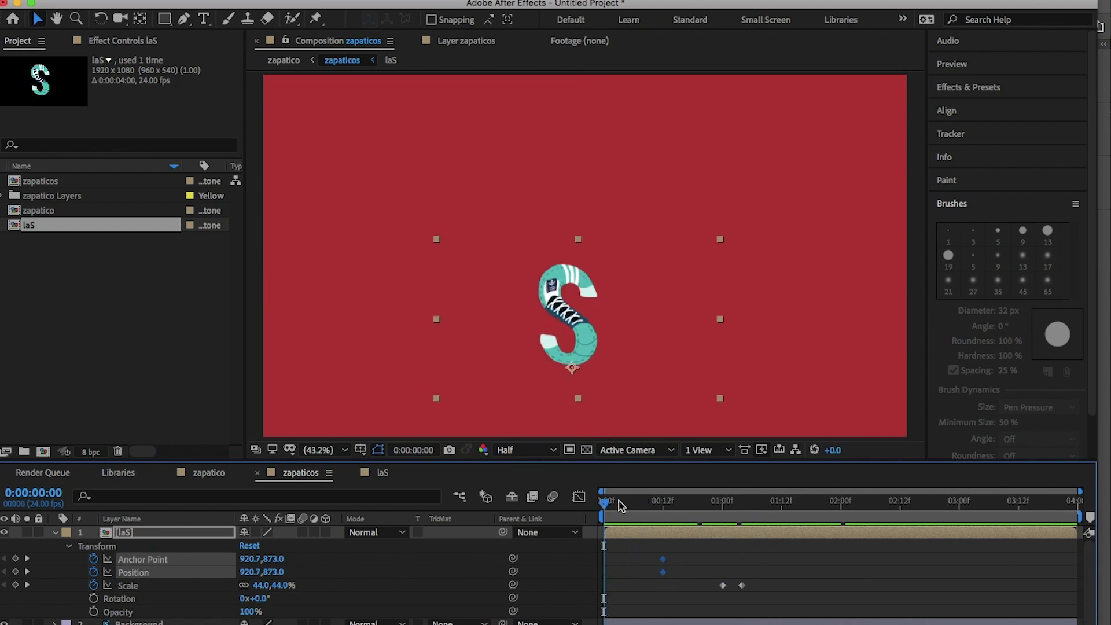
Animate the S dropping in by moving it above the frame at 0:00:00:00 and pasting its resting Position keyframe at about 0:00:00:07.
{"action": "left_click_drag", "start_coordinate": [581, 341], "coordinate": [587, 61]}
{"action": "mouse_move", "coordinate": [654, 507]}
{"action": "left_mouse_down"}
{"action": "mouse_move", "coordinate": [663, 508]}
{"action": "mouse_move", "coordinate": [641, 507]}
{"action": "mouse_move", "coordinate": [654, 525]}
{"action": "left_mouse_up"}
{"action": "key", "text": "super+v"}
{"action": "left_click_drag", "start_coordinate": [578, 239], "coordinate": [585, 292]}
{"action": "key", "text": "super+z"}
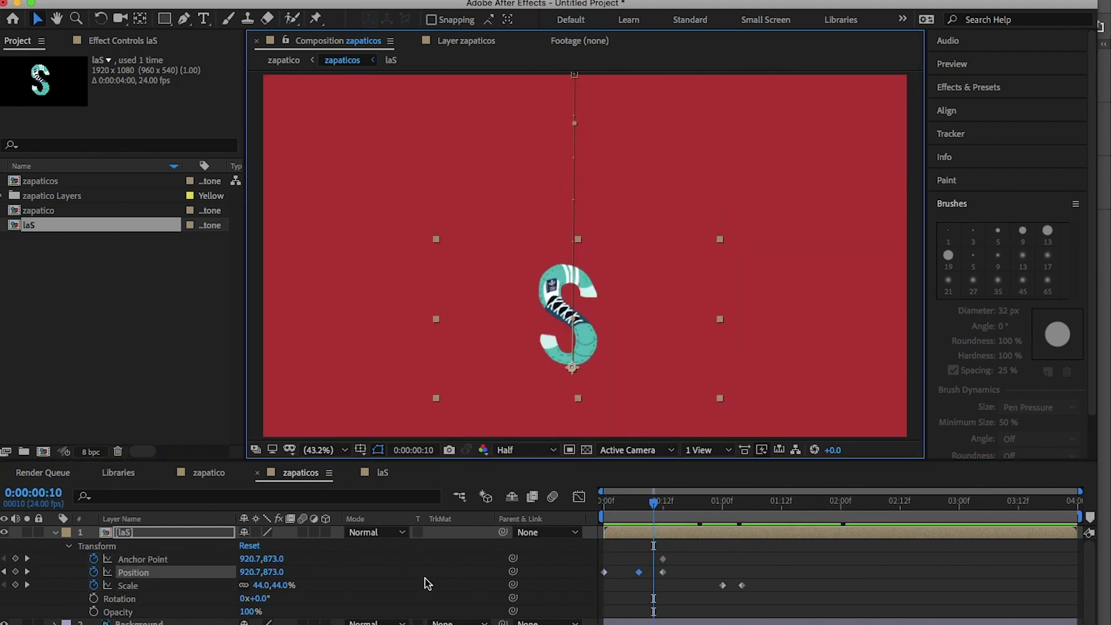
Keyframe the laS layer's Scale around 0:00:00:10 to squash the S vertically on landing, and preview the bounce.
{"action": "left_click", "coordinate": [16, 585]}
{"action": "key", "text": "space"}
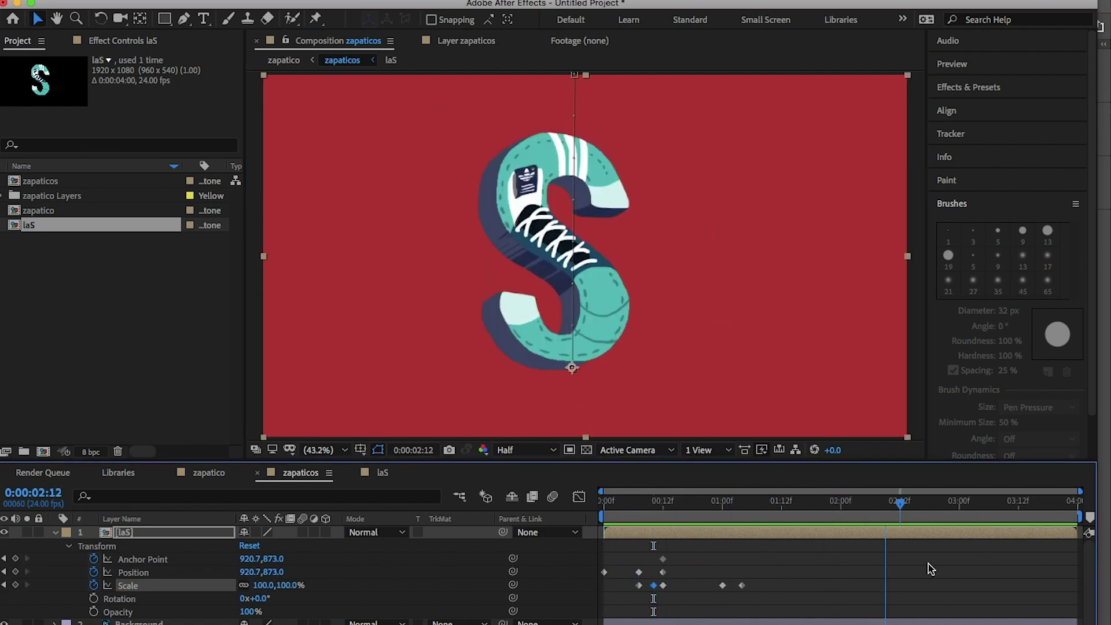
Collapse the laS layer's properties and preview the zapatico composition from the start to check the landing.
{"action": "left_click", "coordinate": [55, 533]}
{"action": "left_click", "coordinate": [209, 473]}
{"action": "left_click_drag", "start_coordinate": [627, 505], "coordinate": [528, 512]}
{"action": "key", "text": "space"}
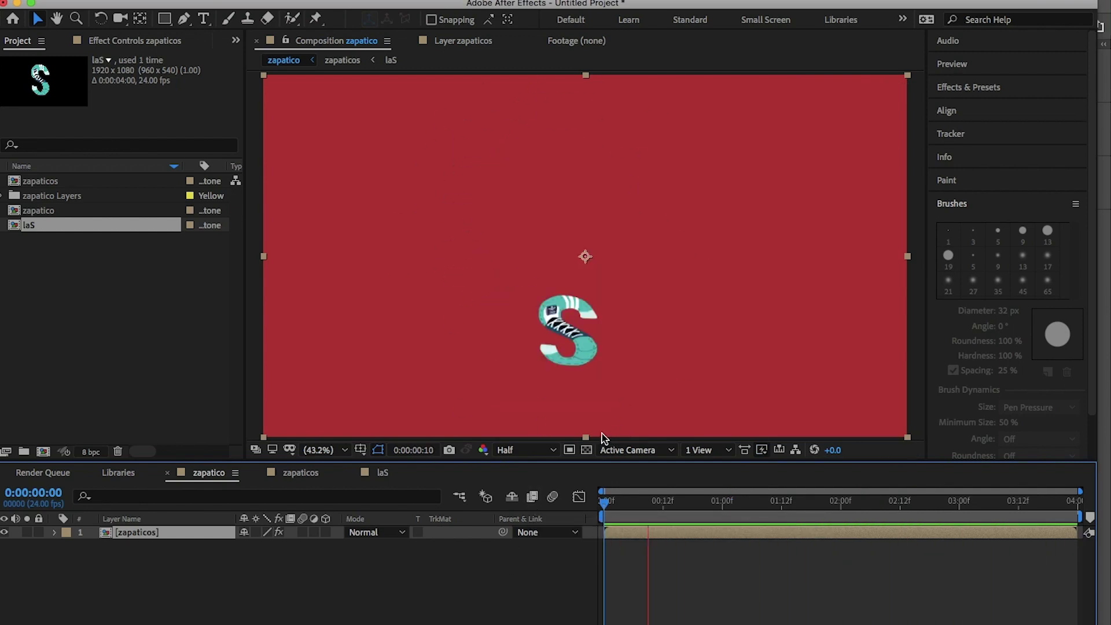
Return to zapaticos, review the laS layer's transform keyframes up to 0:00:02:04, and collapse its properties.
{"action": "left_click", "coordinate": [301, 472]}
{"action": "left_click", "coordinate": [56, 533]}
{"action": "left_click_drag", "start_coordinate": [604, 504], "coordinate": [843, 560]}
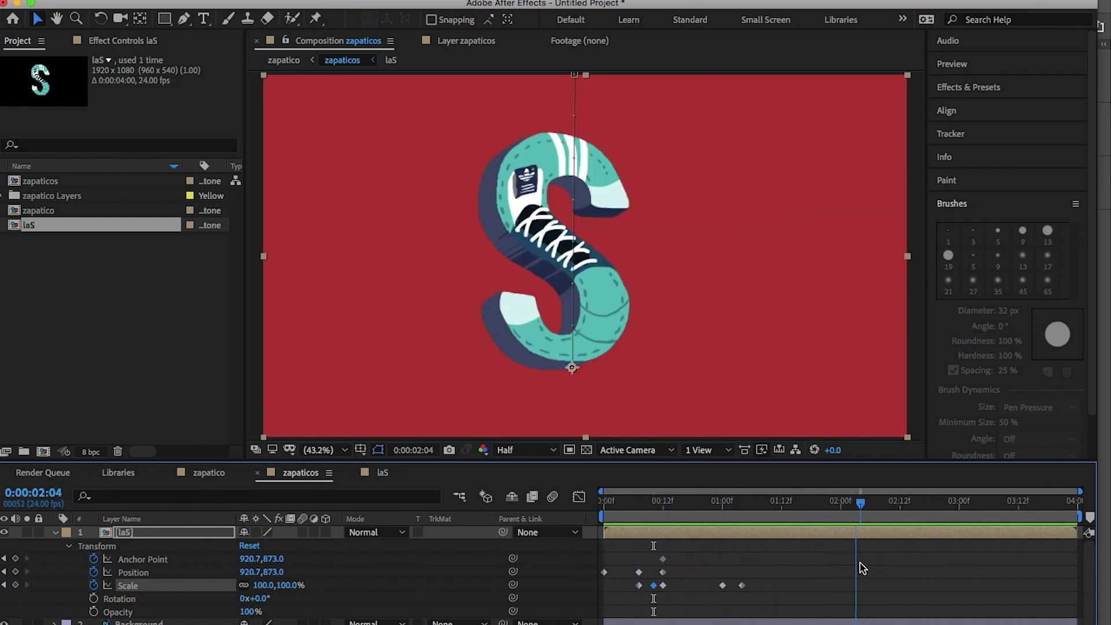
{"action": "left_click", "coordinate": [55, 533]}
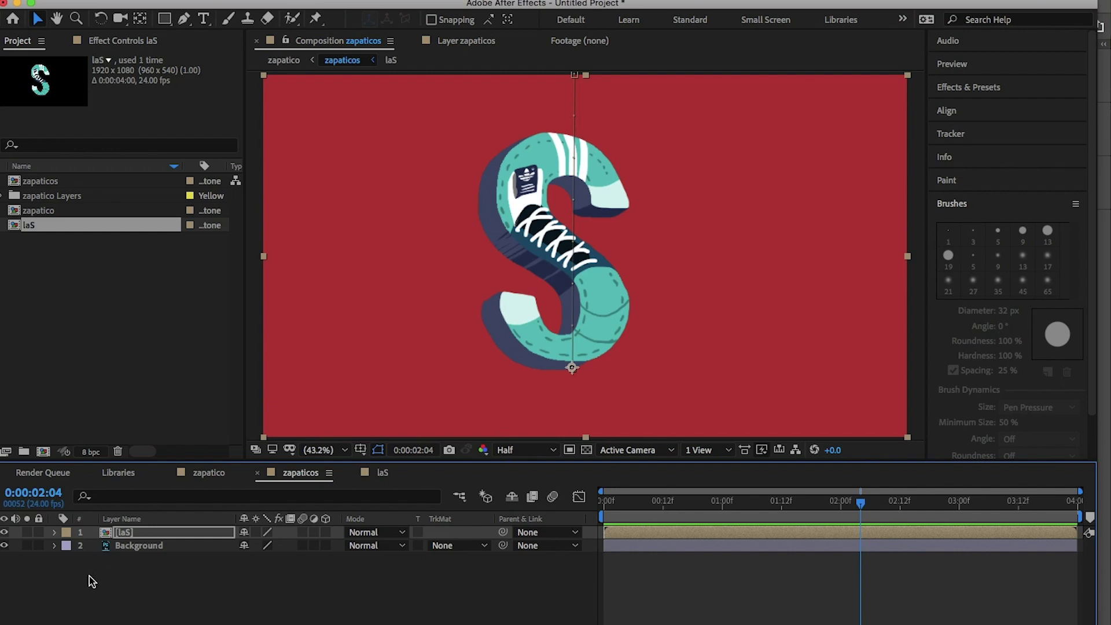
Open the zapatico composition and play the complete animation from 0:00:00:00, including the green paint transition.
{"action": "left_click", "coordinate": [209, 472]}
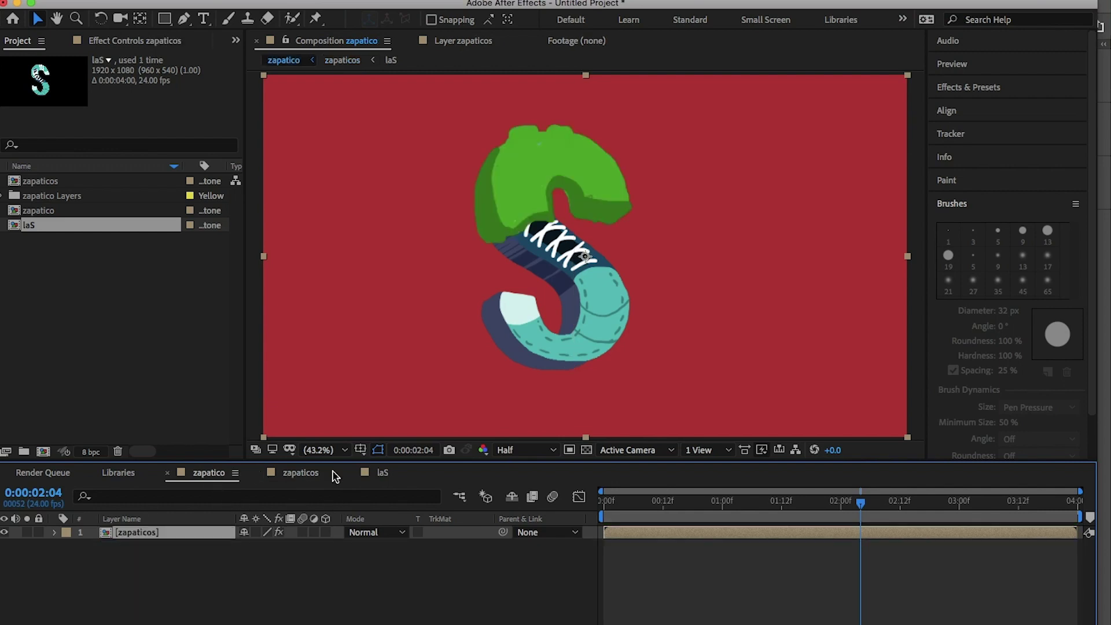
{"action": "left_click_drag", "start_coordinate": [626, 503], "coordinate": [525, 560]}
{"action": "key", "text": "space"}
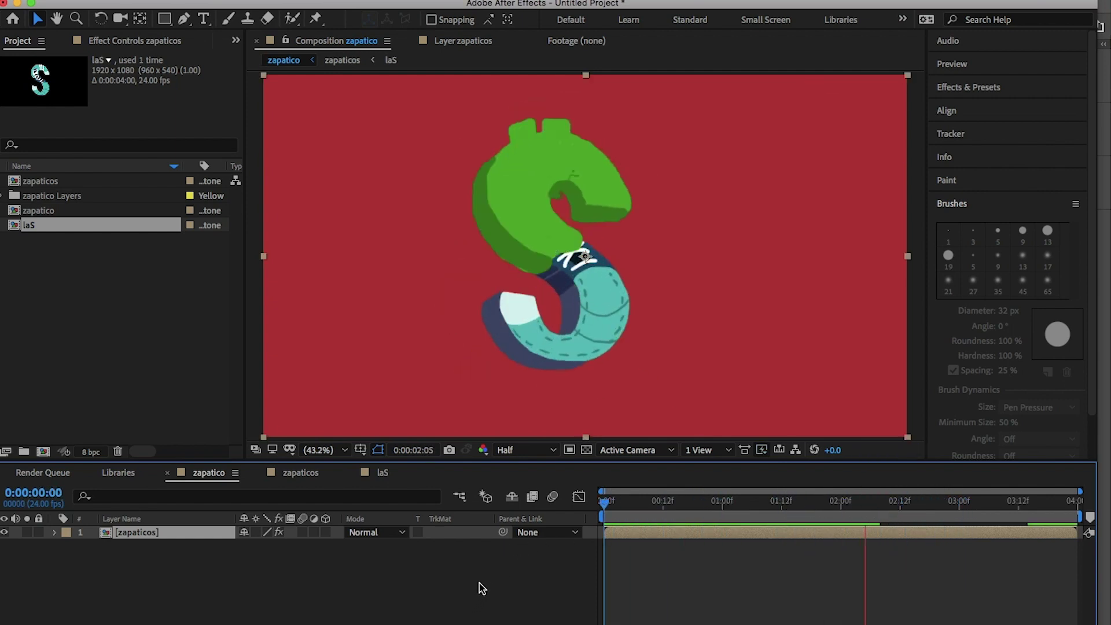